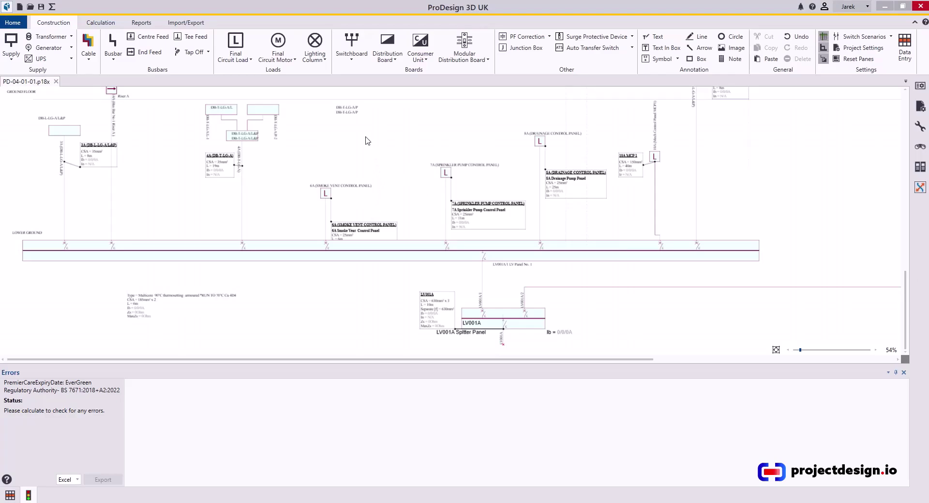
Examine the network schematic from the lower ground LV panel up through the riser tap-offs and distribution boards on the upper floors.
{"action": "middle_click_drag", "start_coordinate": [375, 140], "coordinate": [378, 180]}
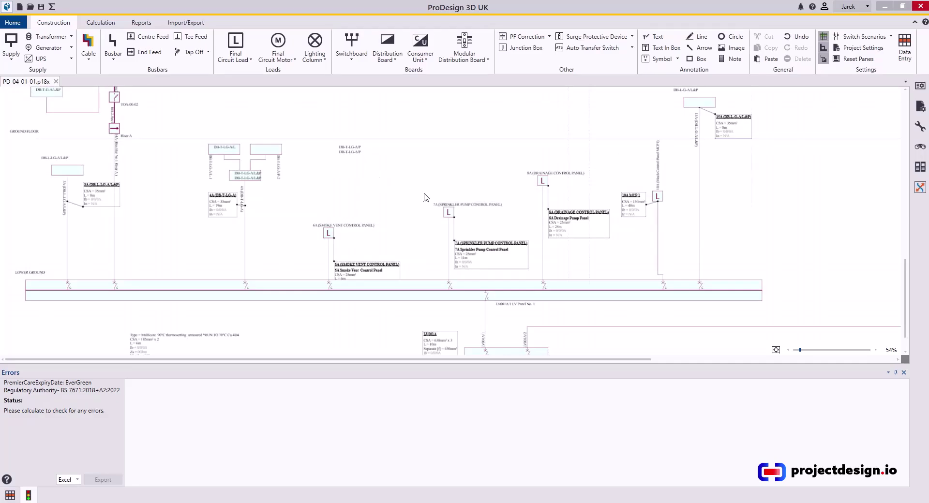
{"action": "middle_click_drag", "start_coordinate": [478, 180], "coordinate": [434, 220]}
{"action": "mouse_move", "coordinate": [457, 160]}
{"action": "middle_mouse_down"}
{"action": "mouse_move", "coordinate": [444, 178]}
{"action": "mouse_move", "coordinate": [465, 175]}
{"action": "middle_mouse_up"}
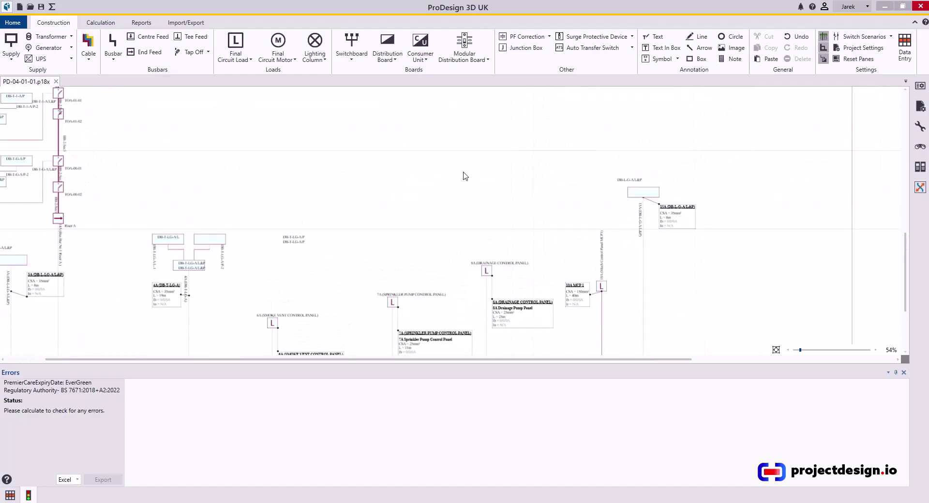
{"action": "scroll", "coordinate": [253, 220], "scroll_direction": "down", "scroll_amount": 5}
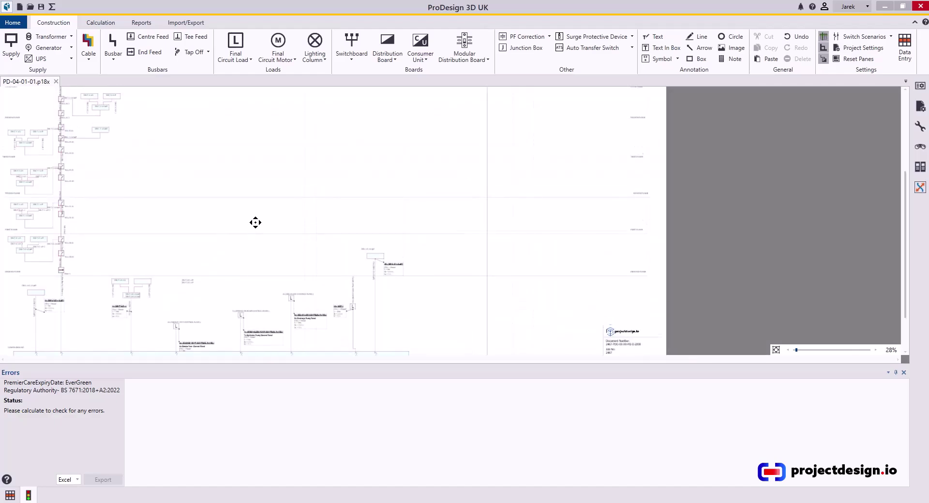
{"action": "scroll", "coordinate": [610, 177], "scroll_direction": "up", "scroll_amount": 5}
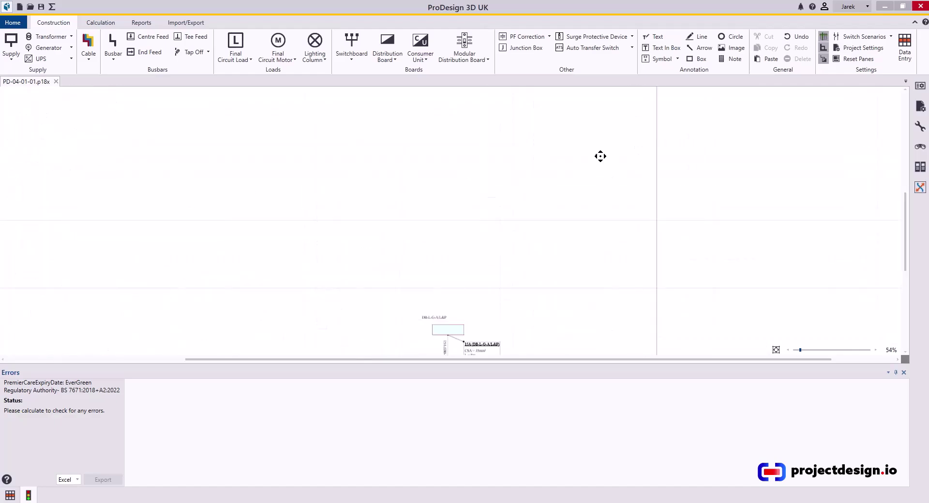
{"action": "middle_click_drag", "start_coordinate": [473, 201], "coordinate": [294, 193]}
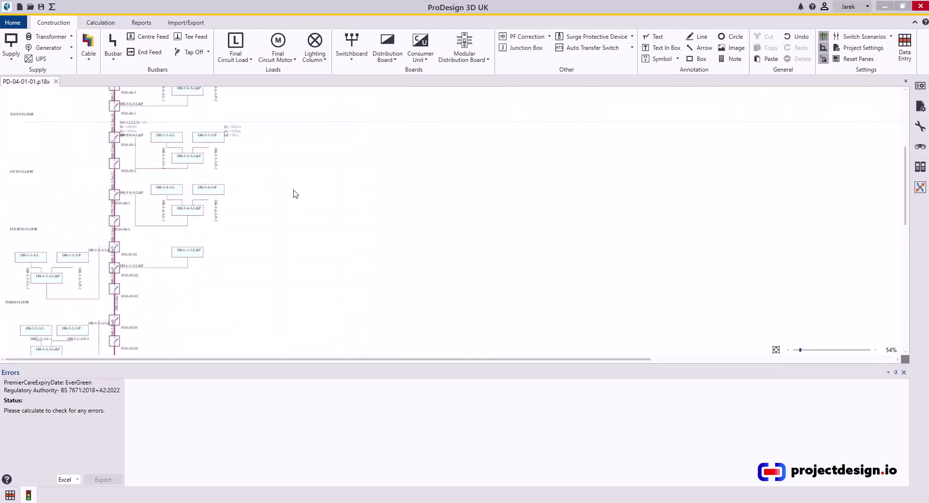
{"action": "scroll", "coordinate": [294, 193], "scroll_direction": "down", "scroll_amount": 2}
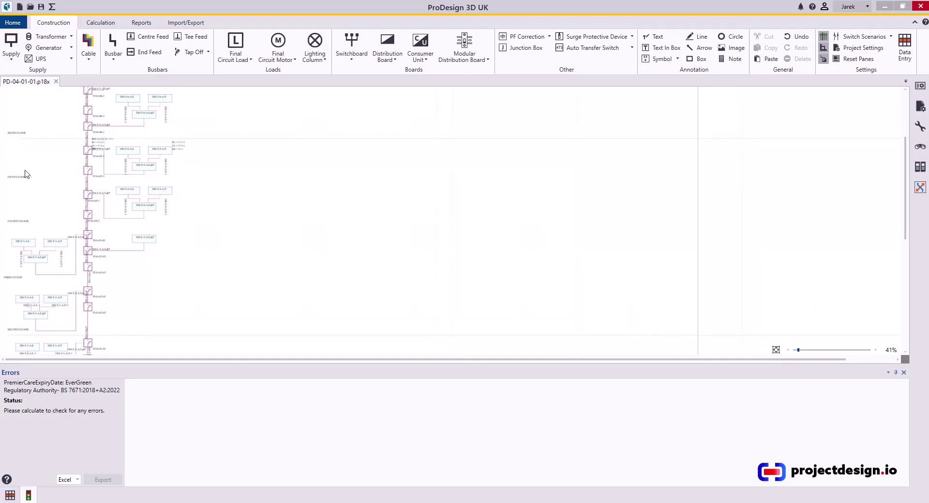
{"action": "scroll", "coordinate": [28, 172], "scroll_direction": "up", "scroll_amount": 5}
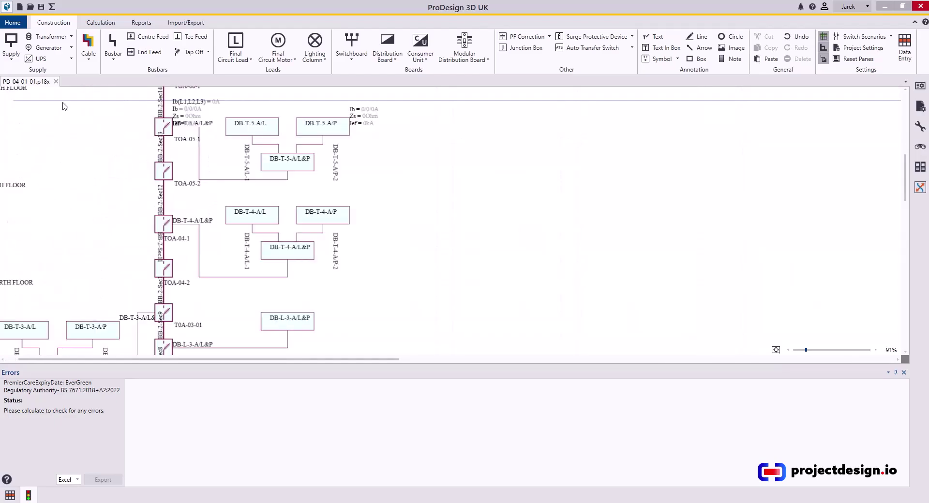
{"action": "scroll", "coordinate": [139, 232], "scroll_direction": "down", "scroll_amount": 4}
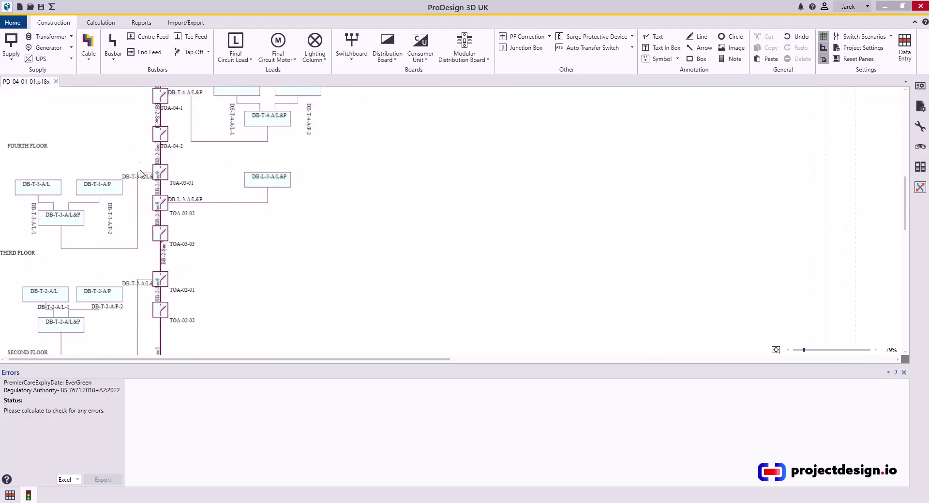
{"action": "scroll", "coordinate": [381, 195], "scroll_direction": "down", "scroll_amount": 5}
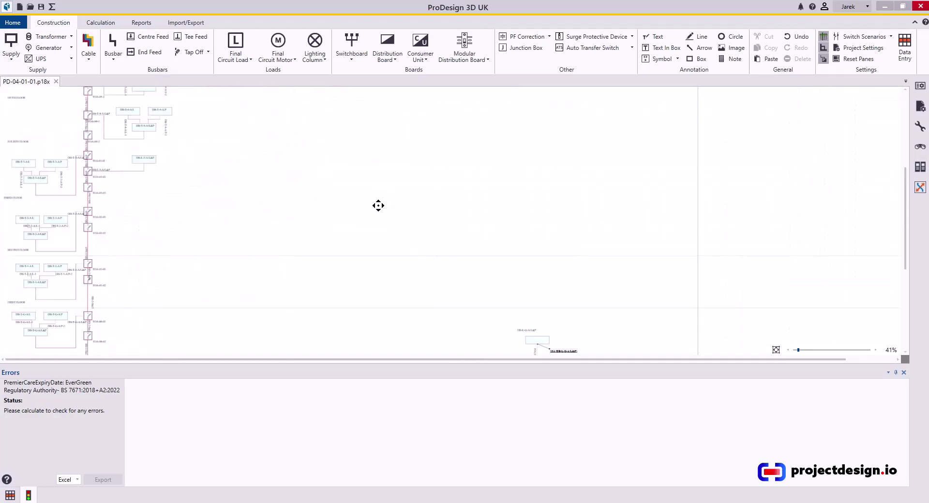
{"action": "scroll", "coordinate": [332, 179], "scroll_direction": "down", "scroll_amount": 4}
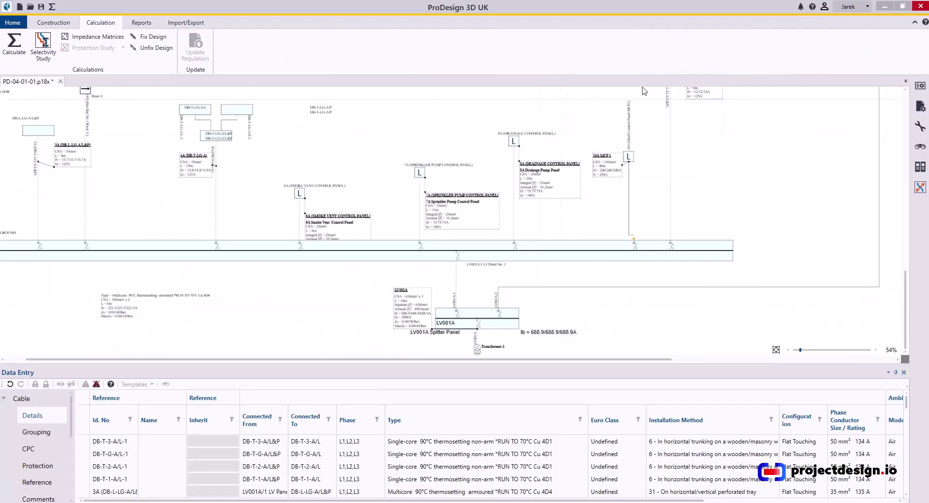
Calculate the network and locate the 10A MCP 1 five-core cable data warning on the schematic.
{"action": "left_click", "coordinate": [14, 44]}
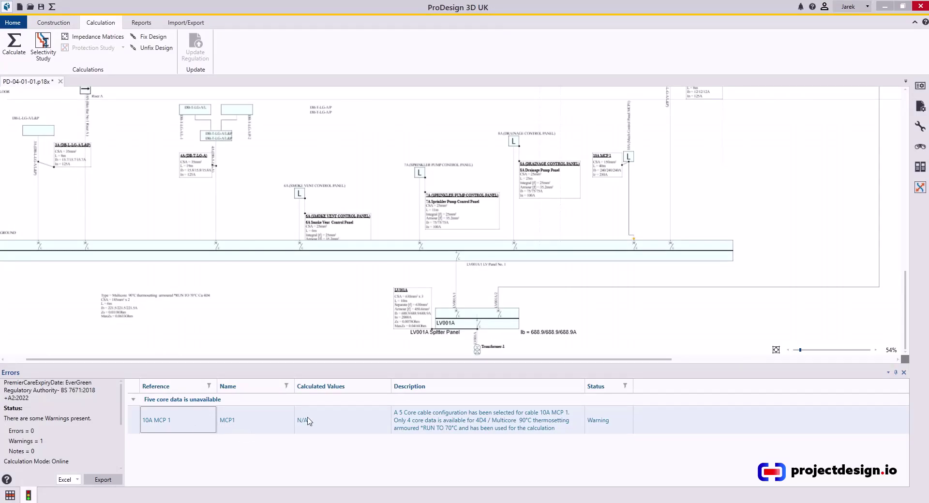
{"action": "double_click", "coordinate": [178, 419]}
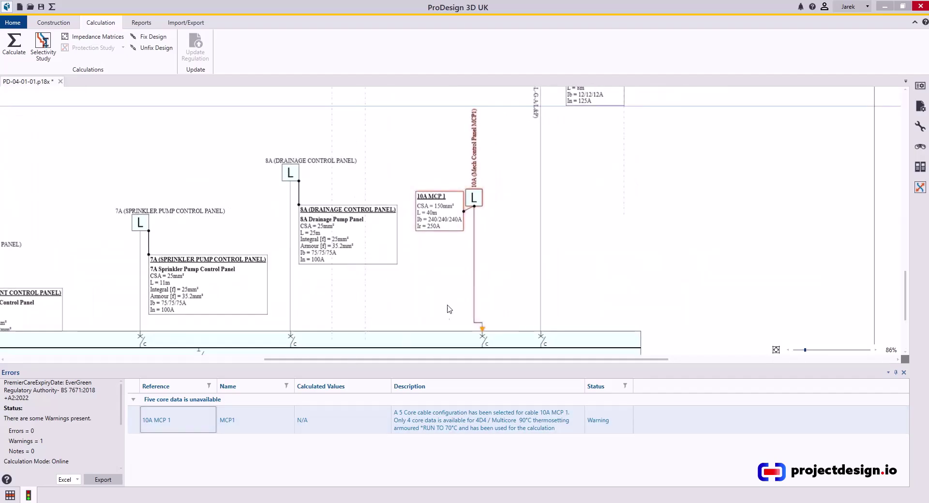
{"action": "scroll", "coordinate": [469, 237], "scroll_direction": "up", "scroll_amount": 5}
Review the 10A MCP 1 cable settings within the mechanical control panel's final circuit load.
{"action": "double_click", "coordinate": [477, 167]}
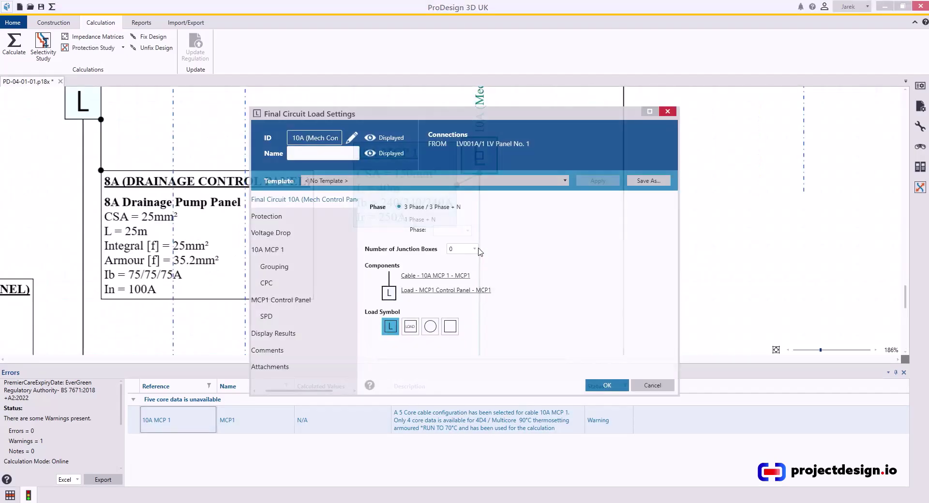
{"action": "left_click", "coordinate": [323, 284]}
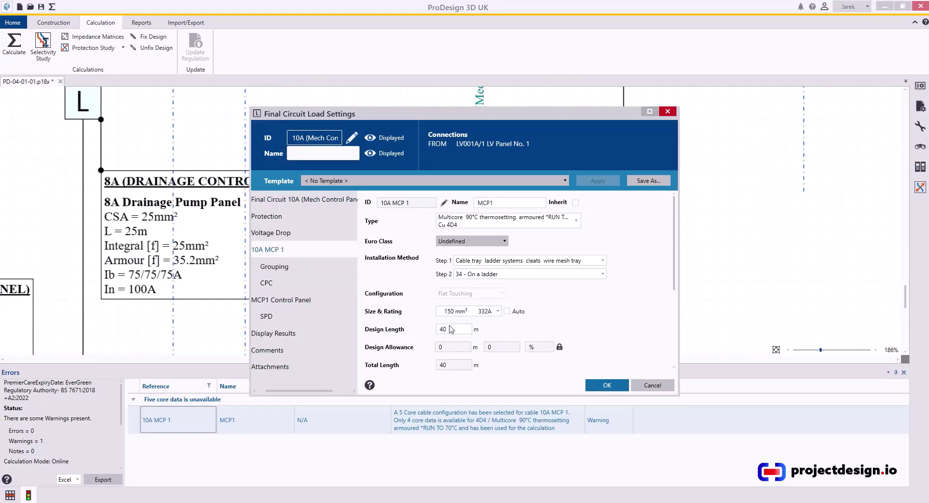
{"action": "left_click", "coordinate": [607, 385]}
{"action": "scroll", "coordinate": [391, 291], "scroll_direction": "down", "scroll_amount": 4}
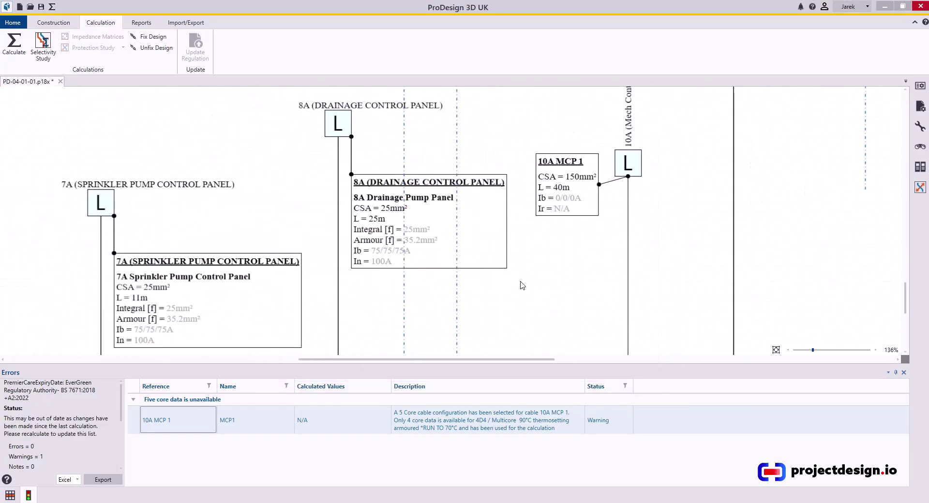
Run the selectivity study and locate the energy-based selectivity error for board DB-T-LG-A/L&P on the schematic.
{"action": "scroll", "coordinate": [498, 269], "scroll_direction": "left", "scroll_amount": 5}
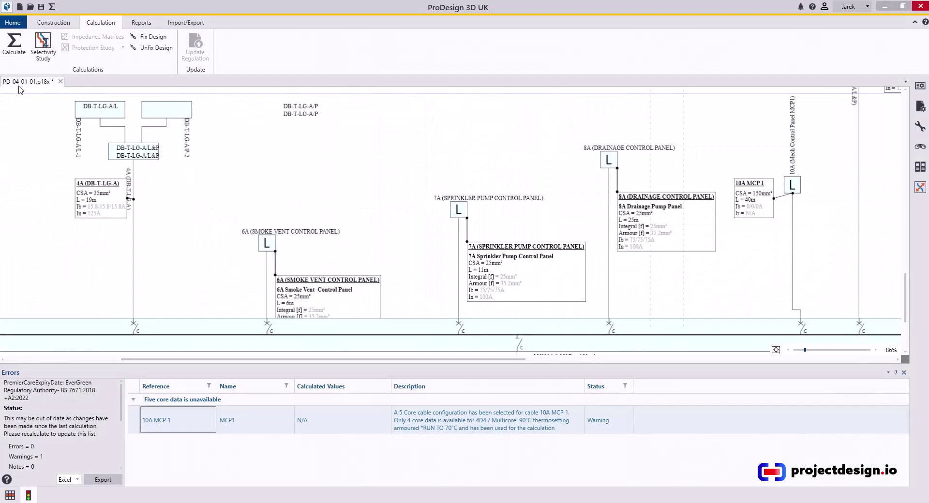
{"action": "left_click", "coordinate": [43, 46]}
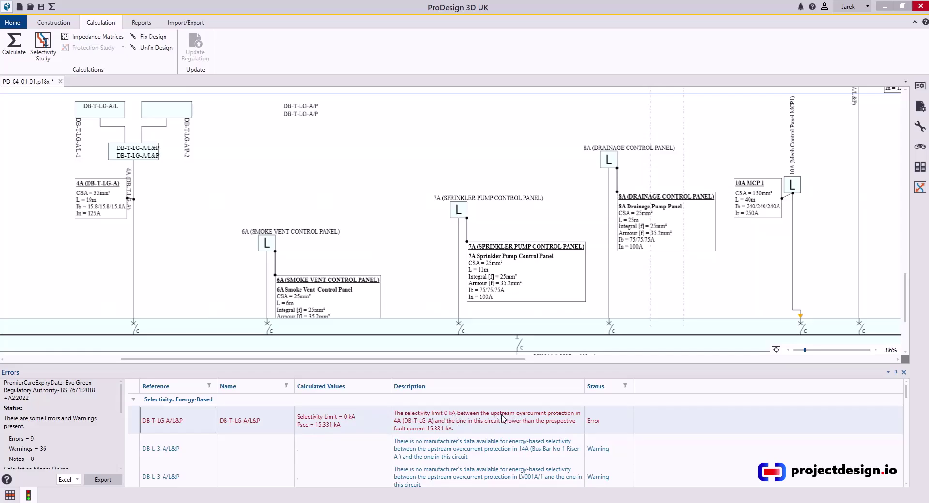
{"action": "double_click", "coordinate": [486, 420]}
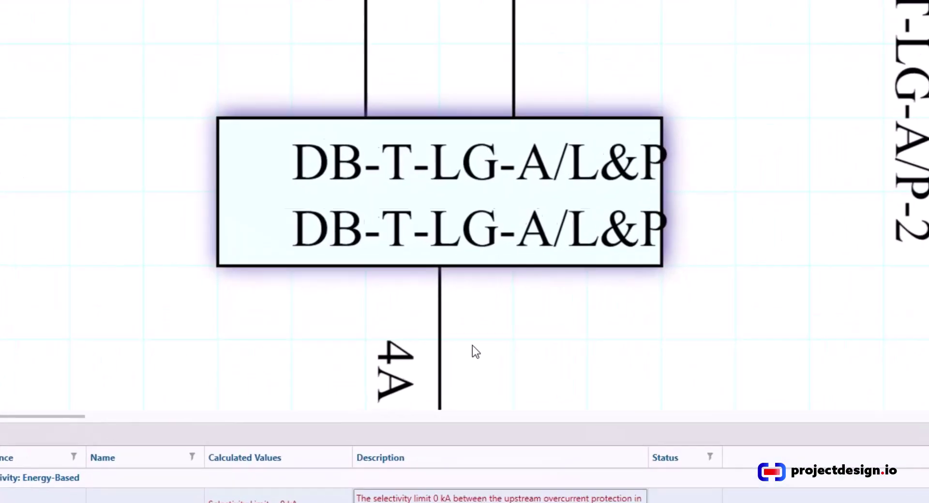
{"action": "scroll", "coordinate": [472, 317], "scroll_direction": "down", "scroll_amount": 5}
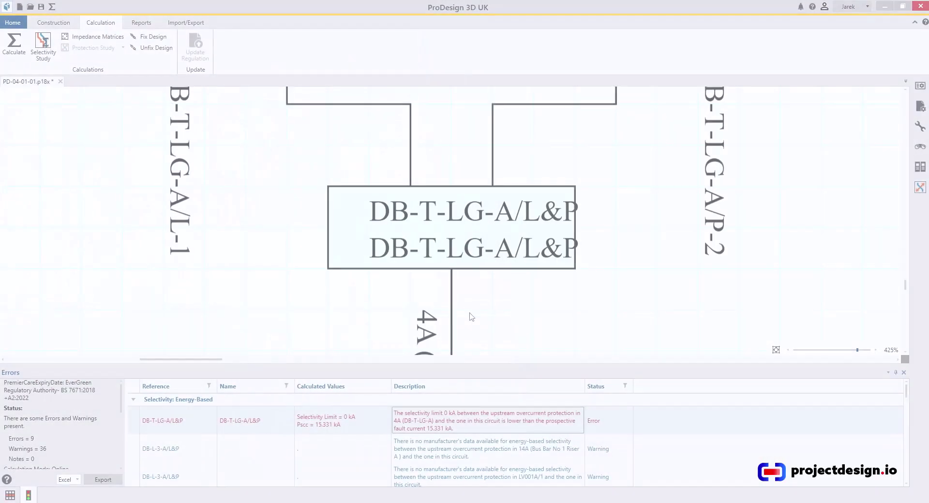
{"action": "scroll", "coordinate": [453, 291], "scroll_direction": "down", "scroll_amount": 2}
{"action": "scroll", "coordinate": [416, 261], "scroll_direction": "up", "scroll_amount": 3}
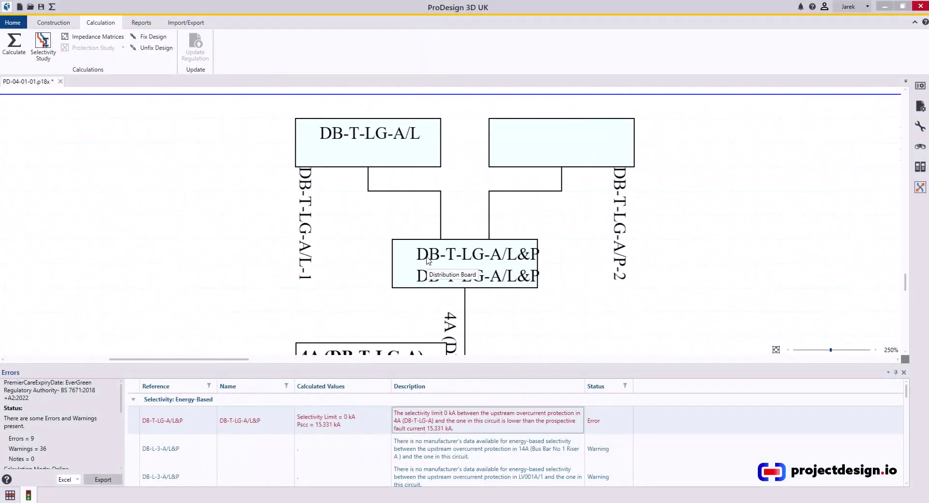
Inspect distribution board DB-T-LG-A/L&P and its upstream supply cable 4A (DB-T-LG-A) on the schematic.
{"action": "left_click", "coordinate": [408, 255]}
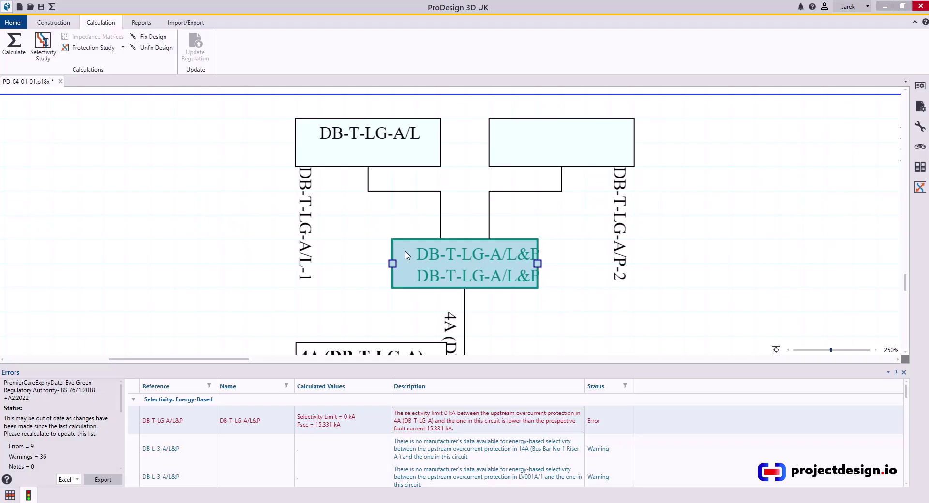
{"action": "middle_click_drag", "start_coordinate": [406, 255], "coordinate": [484, 160]}
{"action": "left_click", "coordinate": [513, 216]}
{"action": "scroll", "coordinate": [514, 216], "scroll_direction": "down", "scroll_amount": 1}
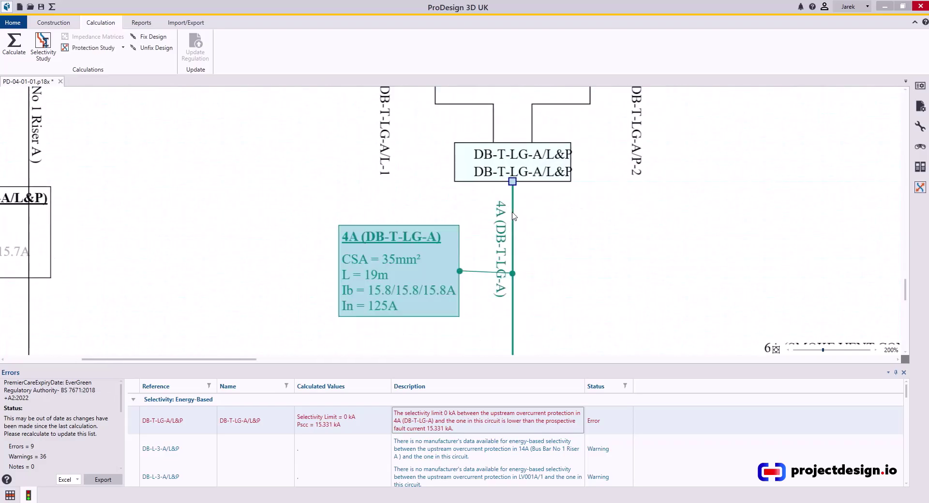
{"action": "scroll", "coordinate": [513, 216], "scroll_direction": "up", "scroll_amount": 2}
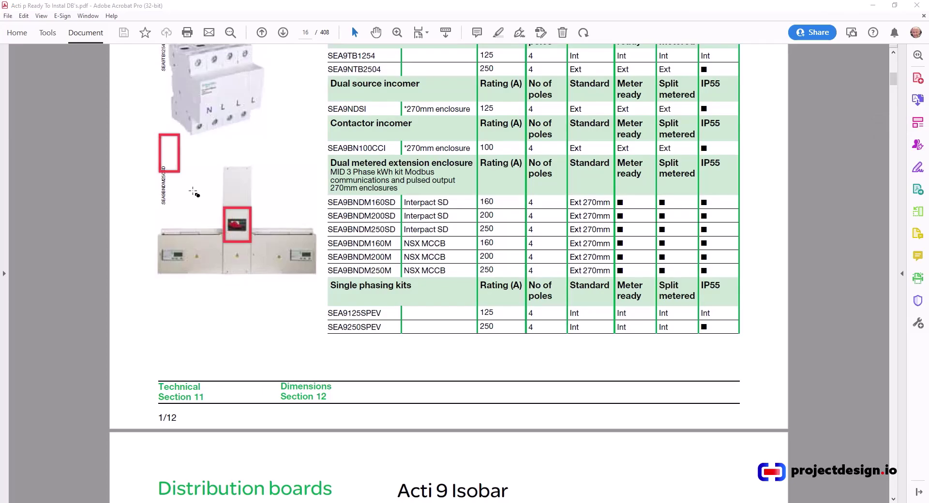
Switch to the Acti 9 distribution boards PDF in Adobe Acrobat and examine the dual metered extension enclosure picture.
{"action": "left_click_drag", "start_coordinate": [194, 192], "coordinate": [223, 232]}
{"action": "left_click_drag", "start_coordinate": [256, 132], "coordinate": [312, 233]}
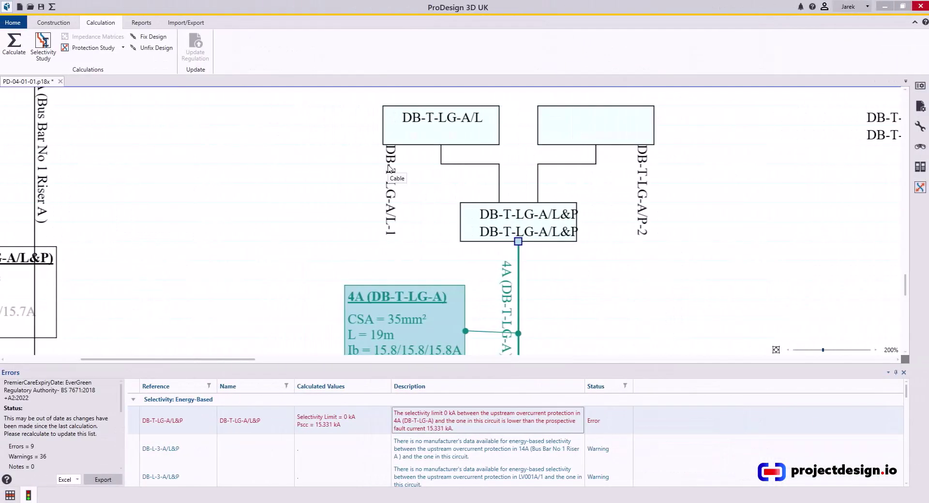
Return to ProDesign and check the incomer protection device type and rating in the DB-T-LG-A/L&P distribution board settings.
{"action": "left_click", "coordinate": [468, 222]}
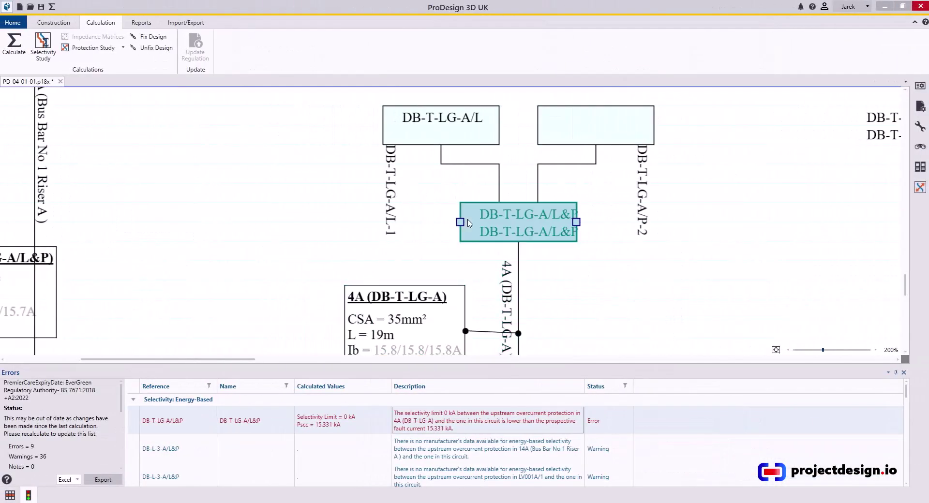
{"action": "double_click", "coordinate": [468, 223]}
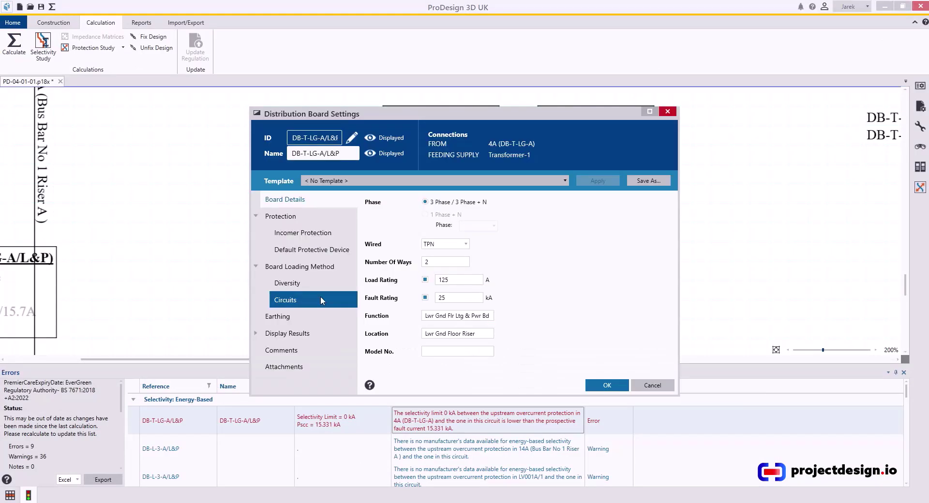
{"action": "left_click", "coordinate": [607, 385]}
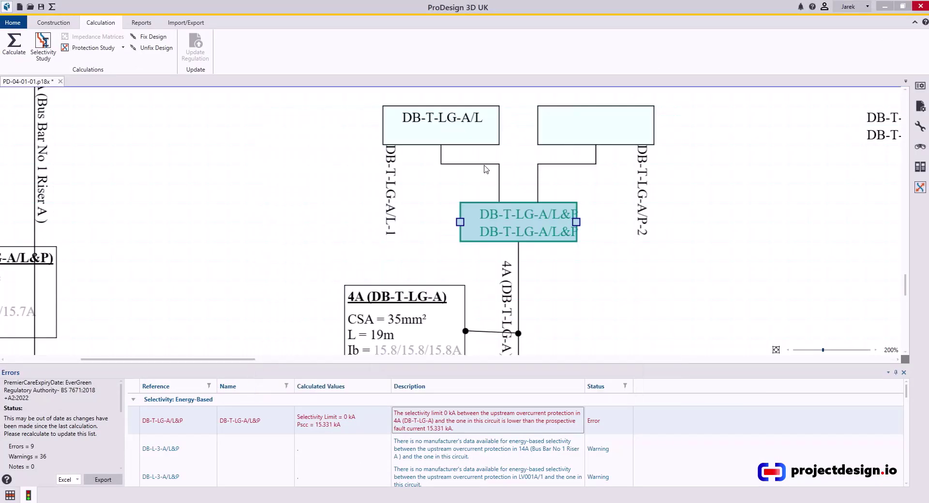
{"action": "double_click", "coordinate": [475, 222]}
{"action": "left_click", "coordinate": [310, 233]}
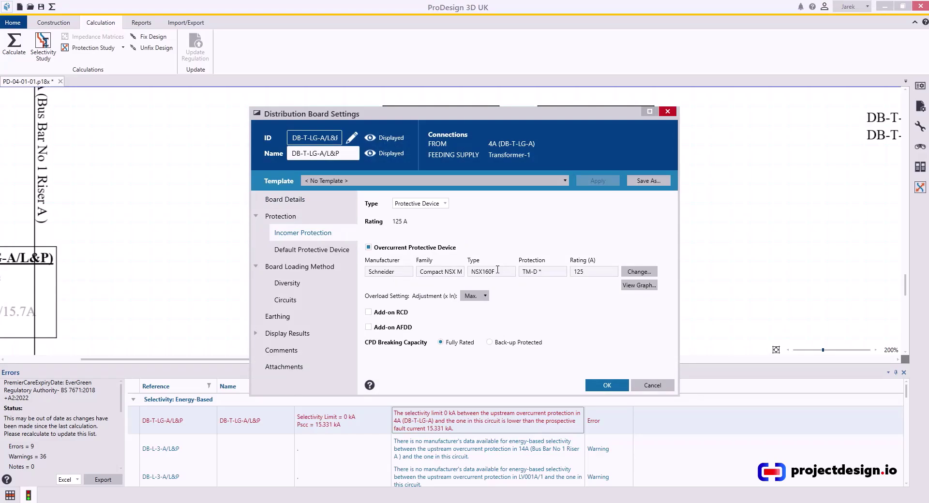
{"action": "left_click_drag", "start_coordinate": [585, 274], "coordinate": [559, 274]}
{"action": "left_click_drag", "start_coordinate": [497, 271], "coordinate": [449, 274]}
{"action": "left_click", "coordinate": [654, 385]}
Check the overcurrent protective device in the protection settings of supply cable 4A (DB-T-LG-A).
{"action": "scroll", "coordinate": [604, 310], "scroll_direction": "down", "scroll_amount": 5, "text": "ctrl"}
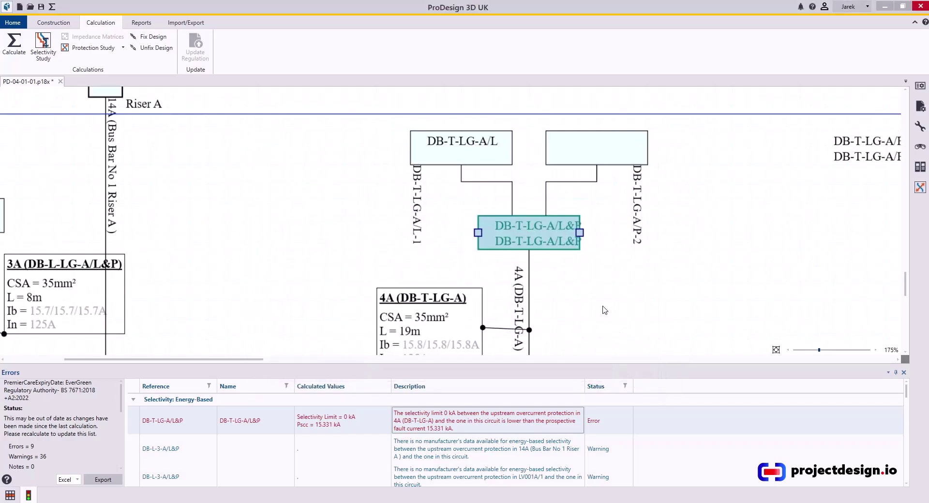
{"action": "double_click", "coordinate": [384, 251]}
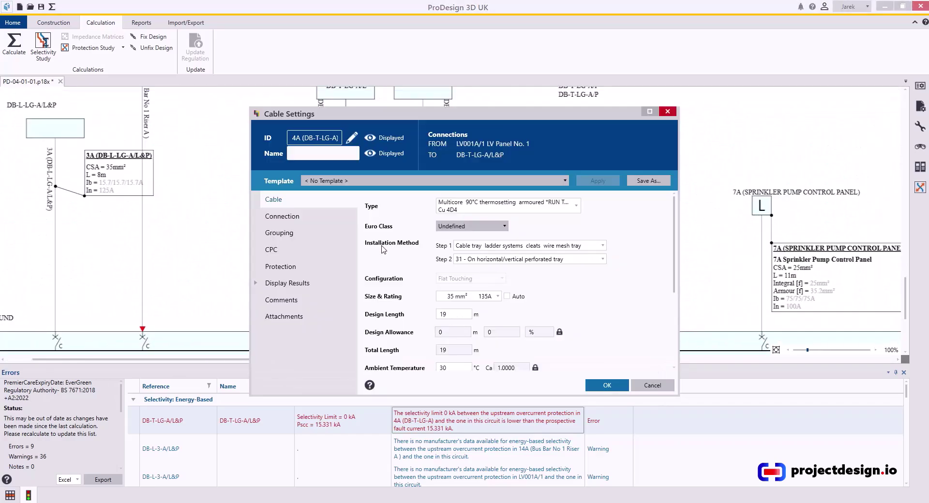
{"action": "left_click", "coordinate": [281, 266]}
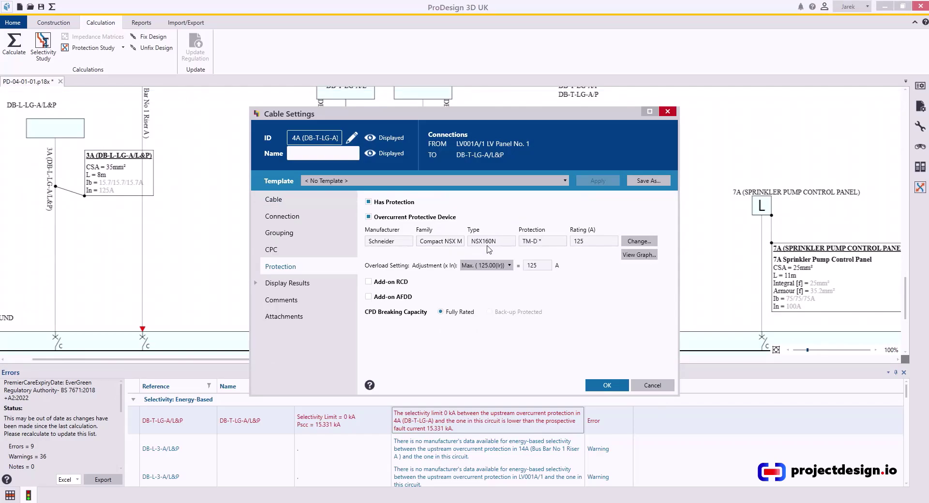
{"action": "left_click", "coordinate": [652, 385]}
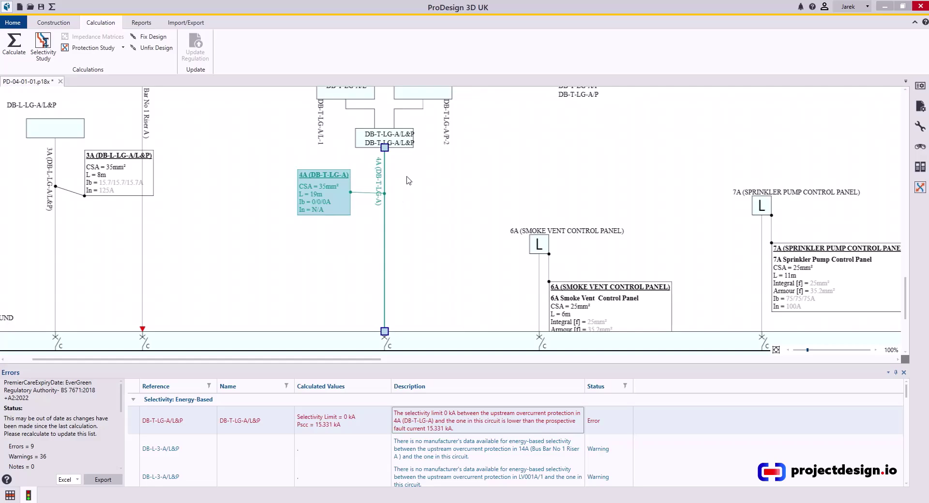
Check the protection settings of cable DB-T-LG-A/P-2 running from DB-T-LG-A/L&P to DB-T-LG-A/P.
{"action": "scroll", "coordinate": [411, 184], "scroll_direction": "up", "scroll_amount": 1}
{"action": "scroll", "coordinate": [409, 319], "scroll_direction": "down", "scroll_amount": 1}
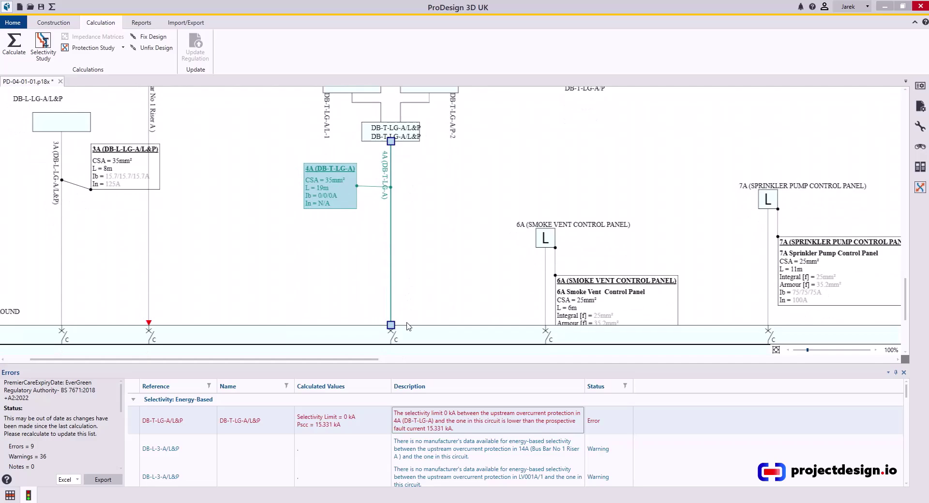
{"action": "scroll", "coordinate": [427, 245], "scroll_direction": "up", "scroll_amount": 1}
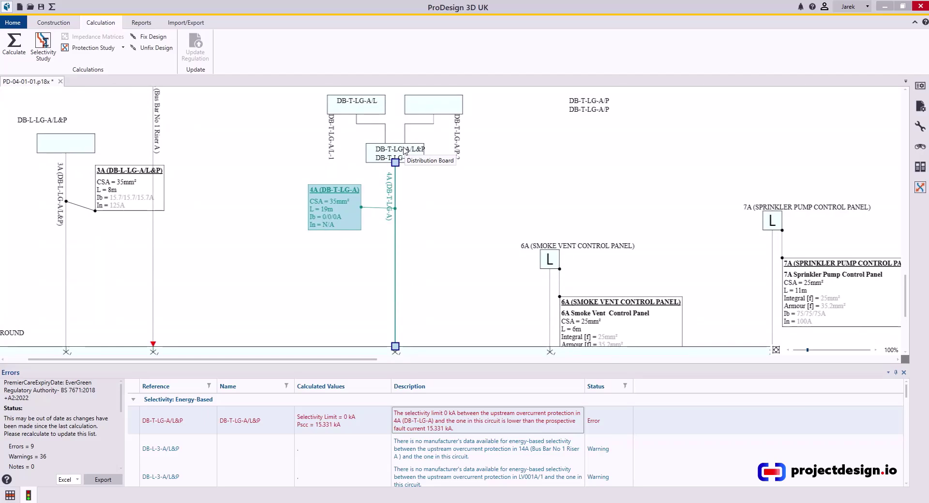
{"action": "left_click", "coordinate": [405, 127]}
{"action": "double_click", "coordinate": [404, 126]}
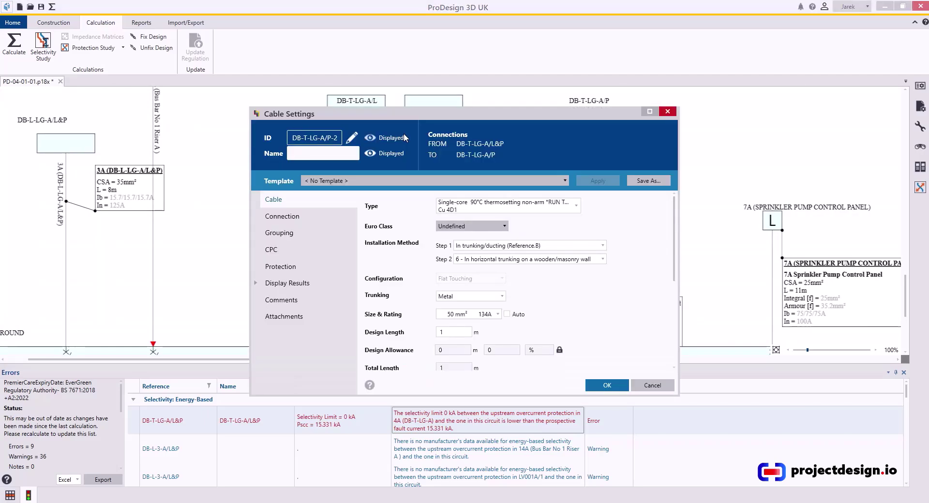
{"action": "left_click", "coordinate": [339, 276]}
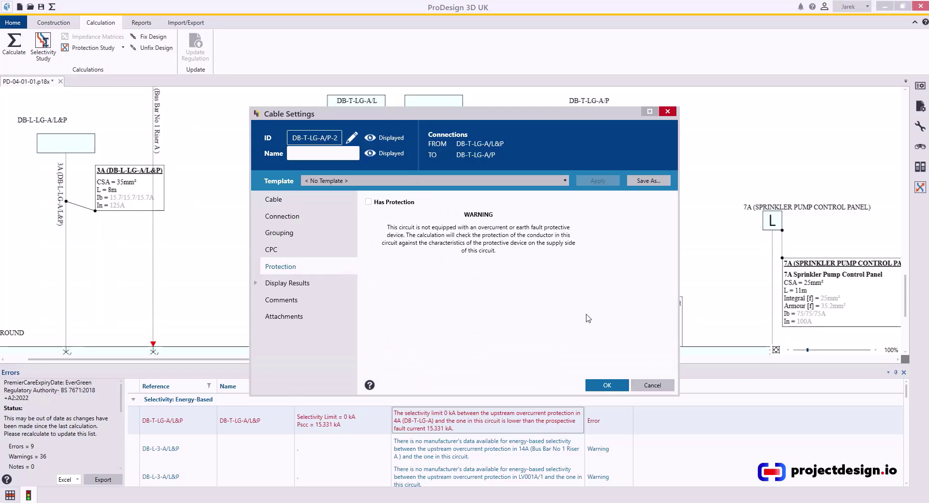
{"action": "left_click", "coordinate": [649, 385]}
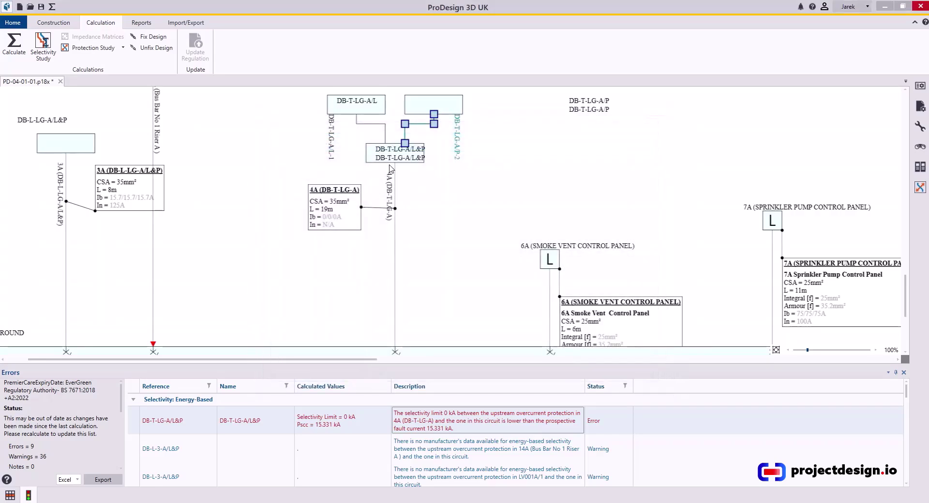
Check the protection settings of cable DB-T-LG-A/L-1, switching its protection on and back off.
{"action": "left_click", "coordinate": [381, 125]}
{"action": "double_click", "coordinate": [380, 127]}
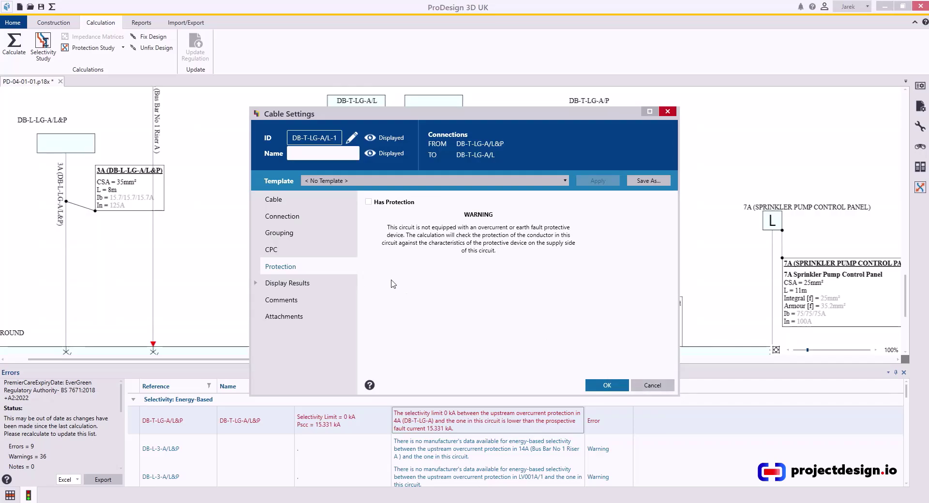
{"action": "left_click", "coordinate": [369, 202]}
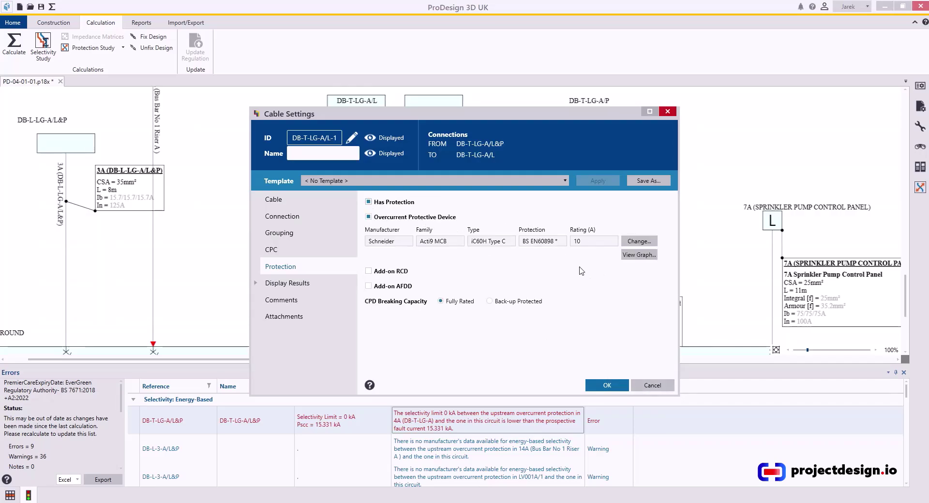
{"action": "left_click", "coordinate": [369, 202]}
{"action": "left_click", "coordinate": [607, 385]}
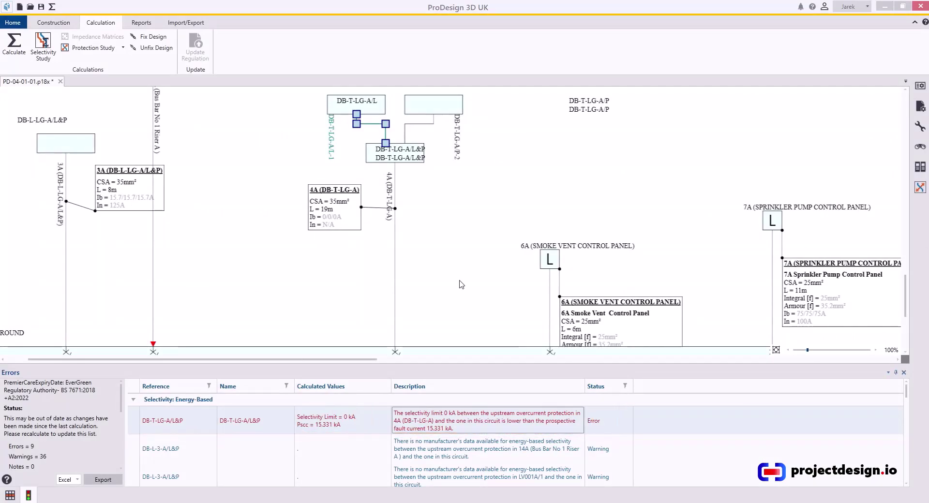
Change the incomer protection type of distribution board DB-T-LG-A/L&P to Isolating Switch.
{"action": "left_click", "coordinate": [396, 159]}
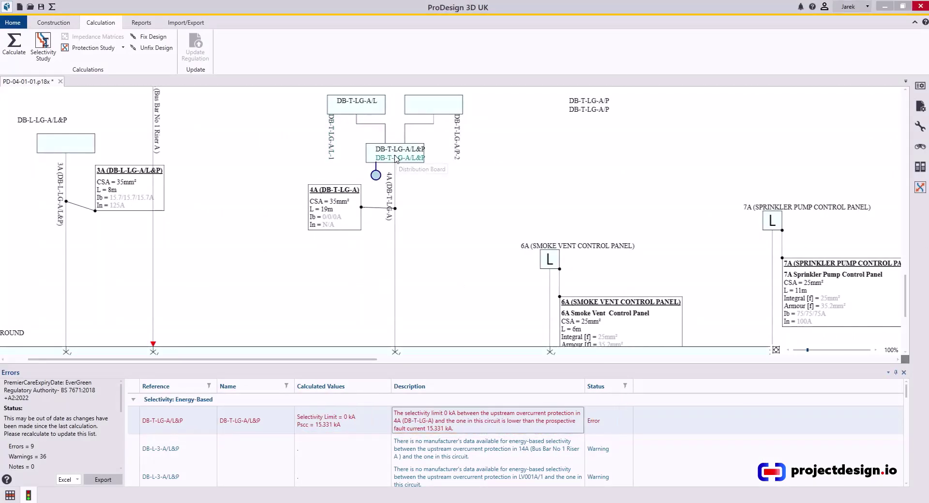
{"action": "double_click", "coordinate": [396, 159]}
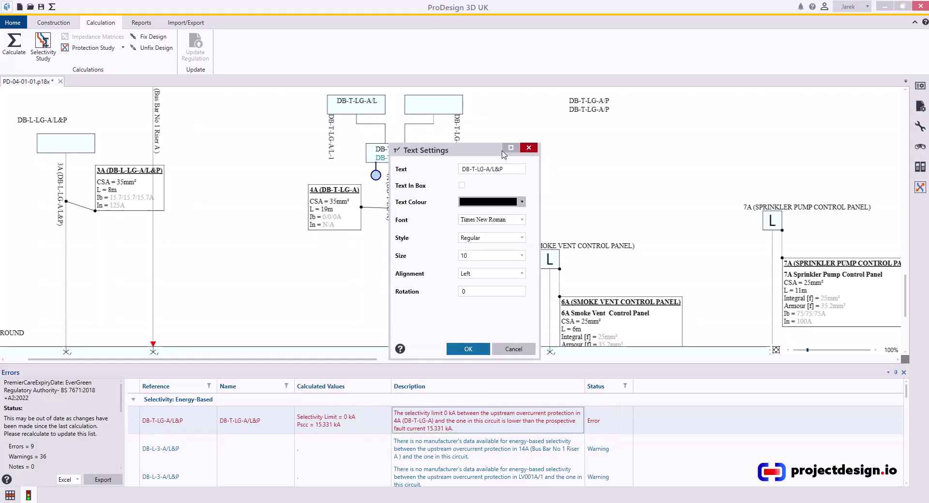
{"action": "left_click", "coordinate": [299, 222]}
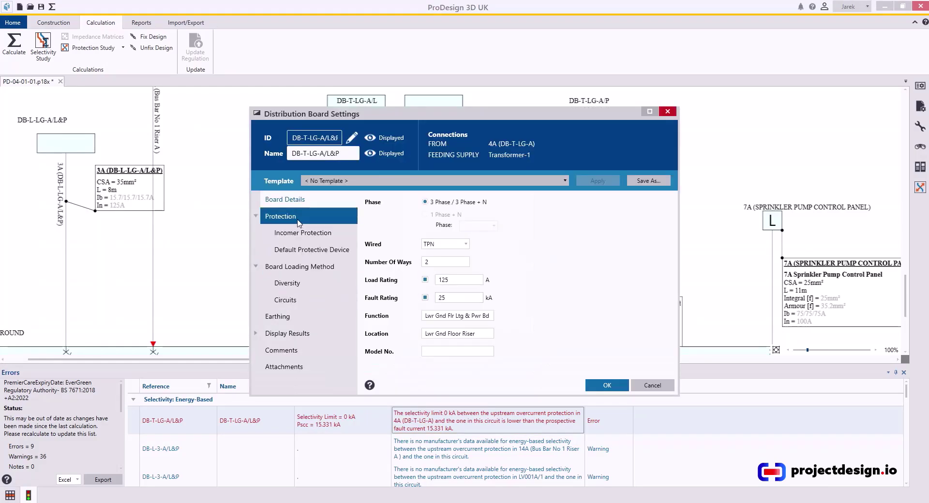
{"action": "left_click", "coordinate": [301, 232]}
{"action": "left_click", "coordinate": [419, 204]}
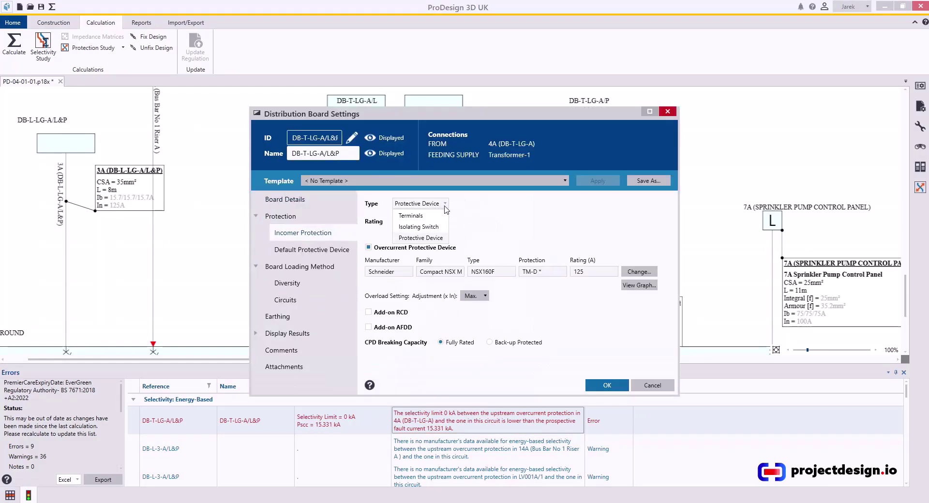
{"action": "left_click", "coordinate": [418, 227]}
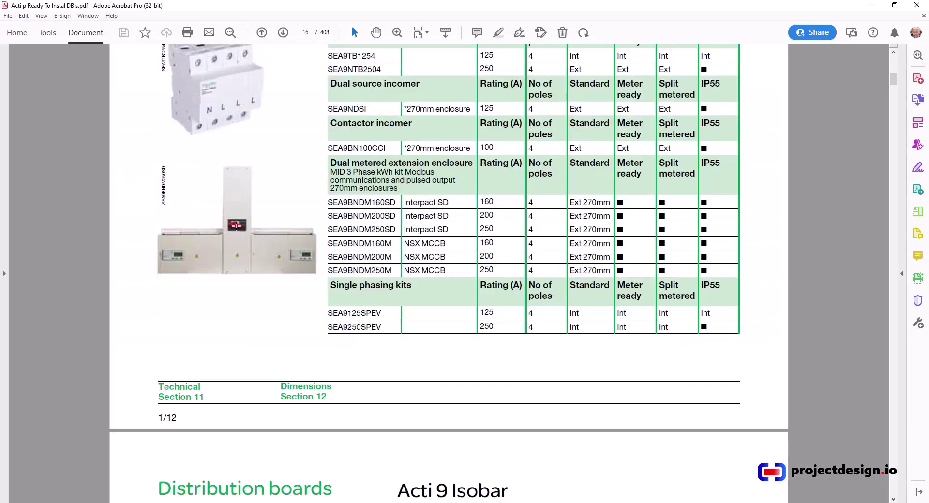
Switch to the Acti 9 distribution boards PDF in Adobe Acrobat and examine the ratings of the Interpact SD and NSX MCCB dual metered enclosures.
{"action": "left_click", "coordinate": [445, 248]}
{"action": "left_click_drag", "start_coordinate": [502, 203], "coordinate": [480, 202]}
{"action": "left_click_drag", "start_coordinate": [496, 243], "coordinate": [479, 243]}
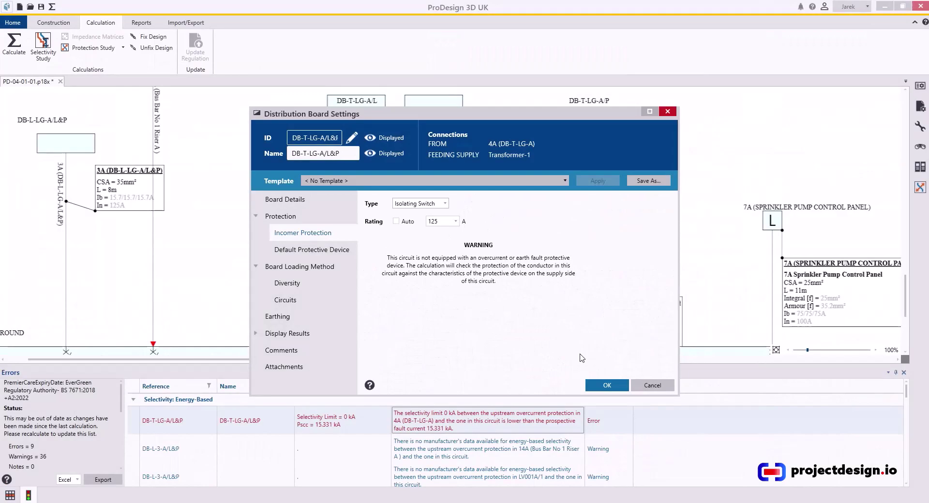
Return to ProDesign, choose the isolating switch rating for DB-T-LG-A/L&P's incomer and apply the board settings.
{"action": "left_click", "coordinate": [456, 221]}
{"action": "left_click", "coordinate": [438, 245]}
{"action": "left_click", "coordinate": [609, 386]}
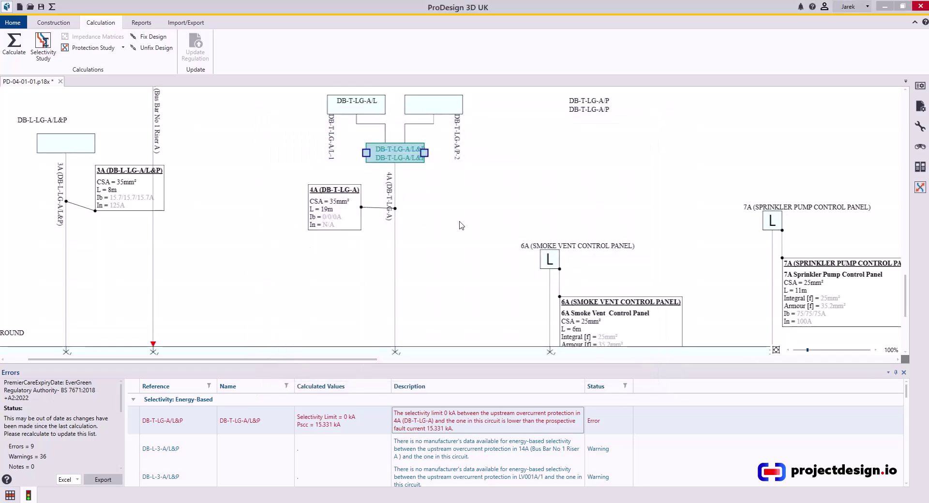
Rerun the selectivity study and review the time-current and energy-based entries in the error list.
{"action": "left_click", "coordinate": [43, 43]}
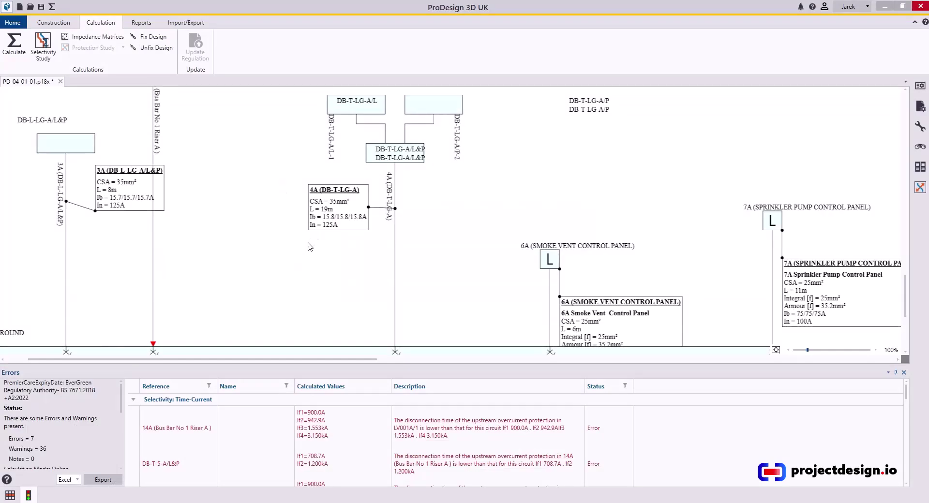
{"action": "scroll", "coordinate": [254, 426], "scroll_direction": "down", "scroll_amount": 5}
{"action": "scroll", "coordinate": [251, 428], "scroll_direction": "up", "scroll_amount": 2}
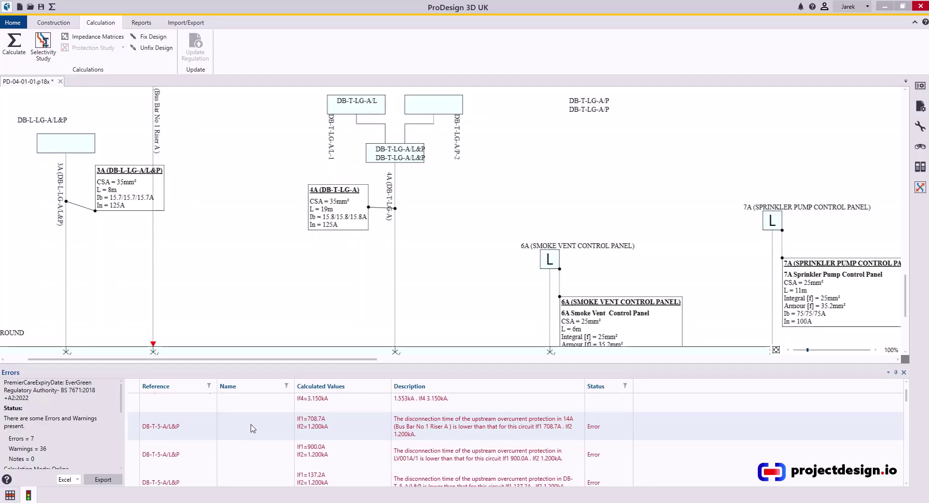
{"action": "scroll", "coordinate": [248, 439], "scroll_direction": "down", "scroll_amount": 1}
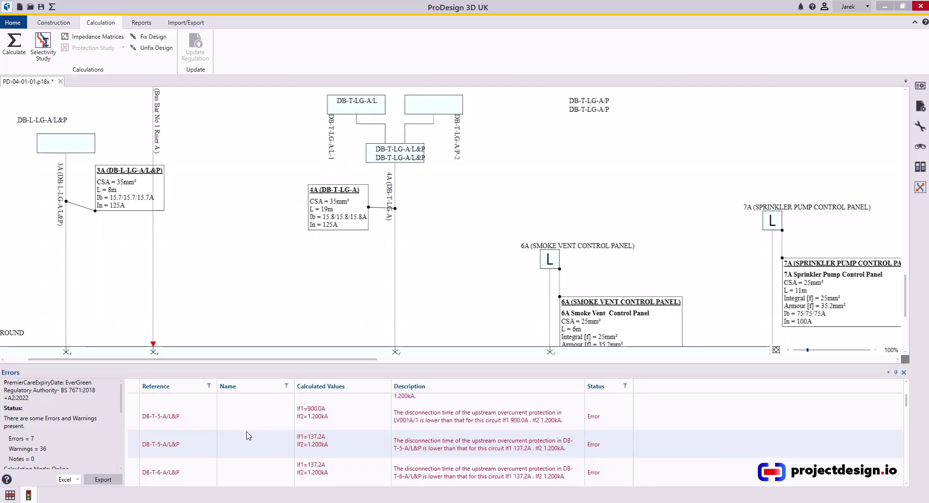
{"action": "scroll", "coordinate": [248, 435], "scroll_direction": "down", "scroll_amount": 3}
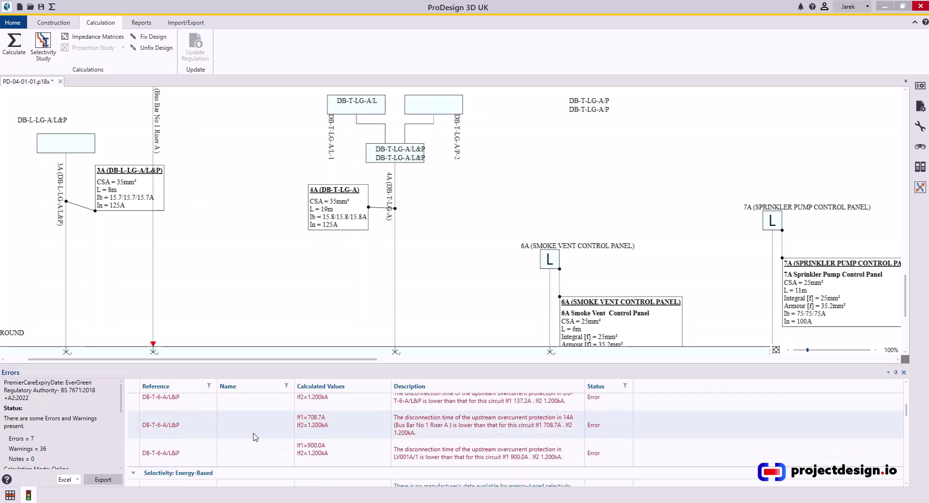
{"action": "scroll", "coordinate": [249, 434], "scroll_direction": "up", "scroll_amount": 5}
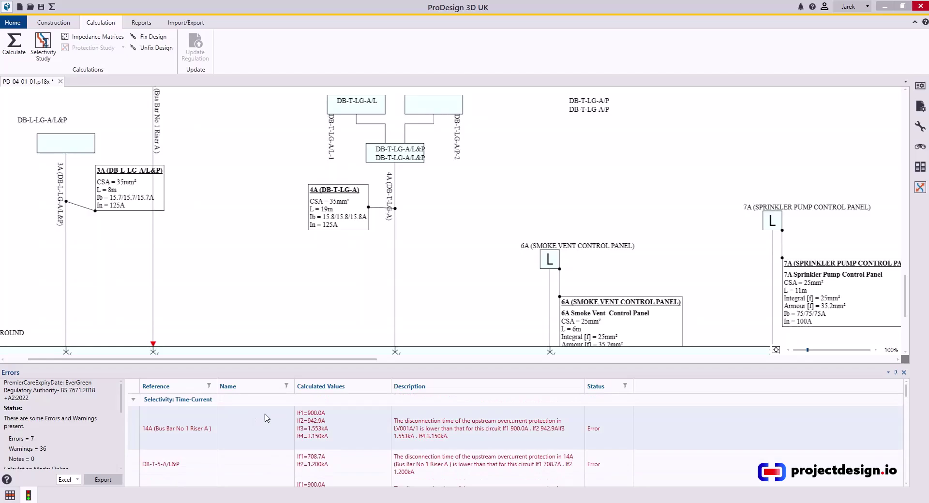
{"action": "scroll", "coordinate": [265, 418], "scroll_direction": "down", "scroll_amount": 5}
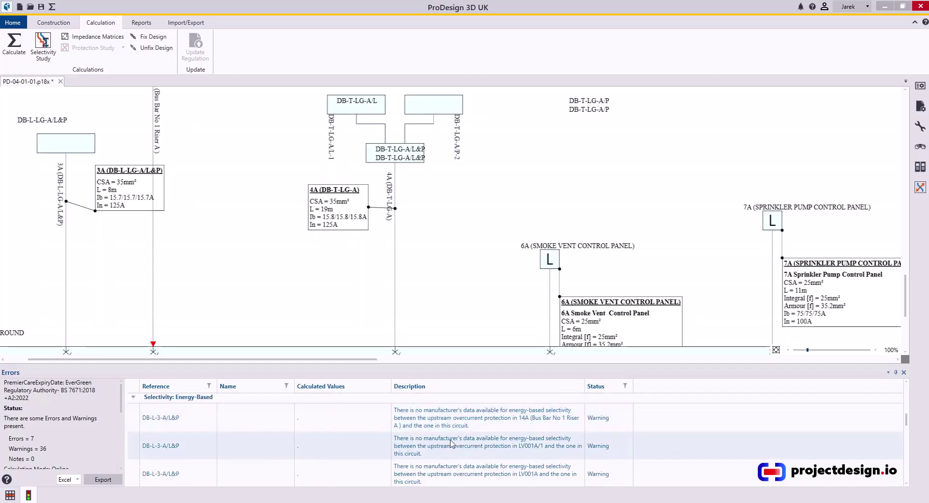
{"action": "scroll", "coordinate": [331, 447], "scroll_direction": "up", "scroll_amount": 5}
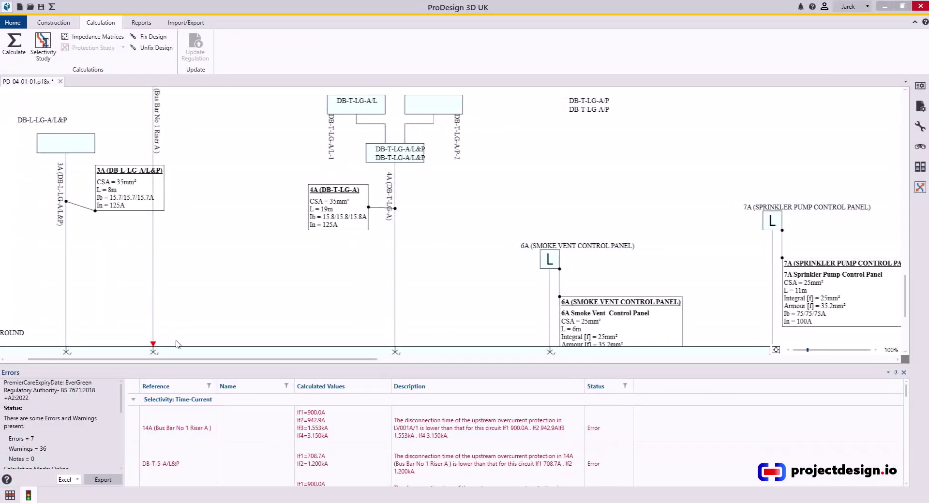
Locate distribution board DB-T-5-A/L&P on the schematic from its time-current selectivity error.
{"action": "left_click", "coordinate": [154, 138]}
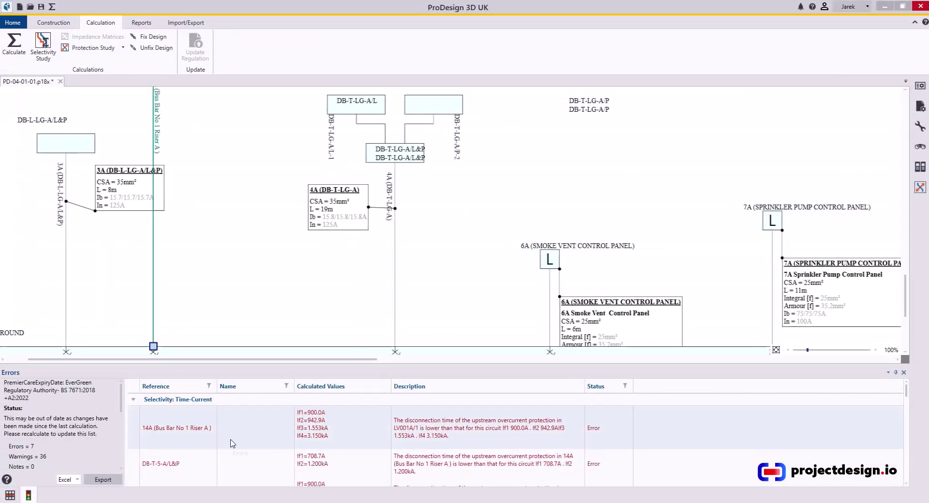
{"action": "double_click", "coordinate": [191, 463]}
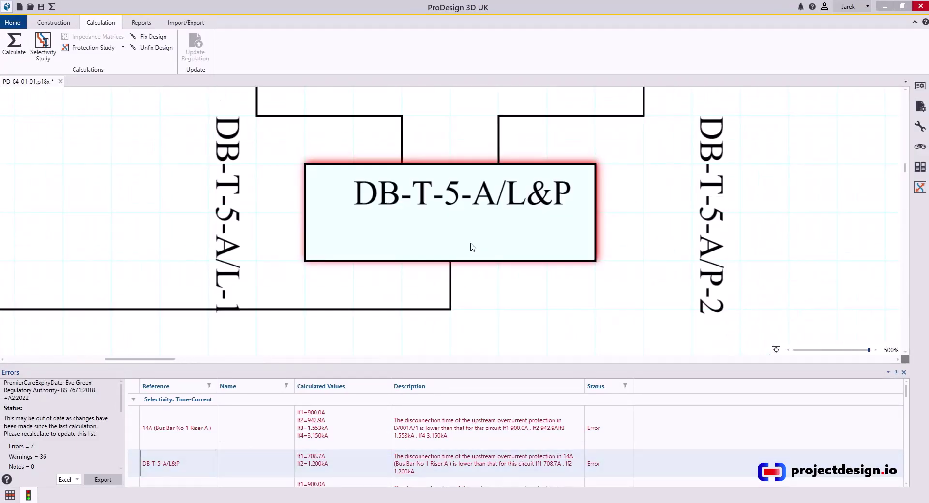
{"action": "scroll", "coordinate": [317, 248], "scroll_direction": "down", "scroll_amount": 4, "text": "ctrl"}
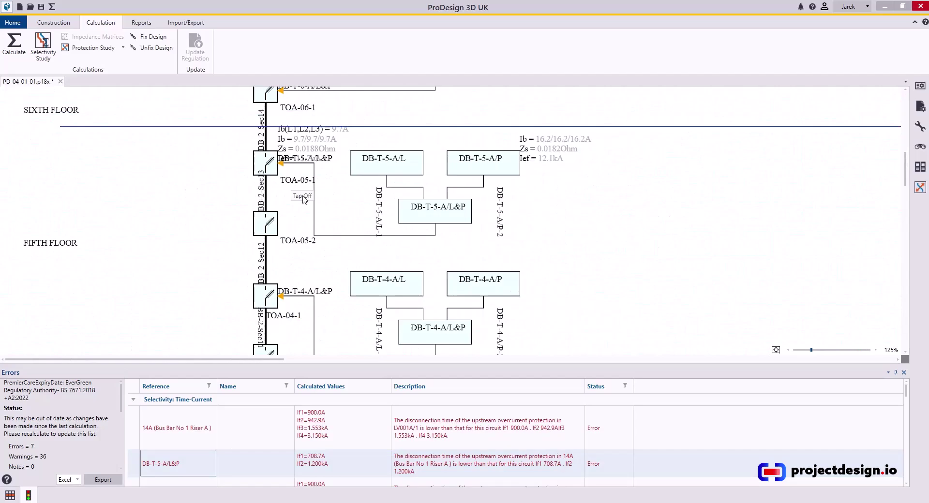
Locate distribution board DB-T-6-A/L&P from its selectivity error and check its incomer protection device.
{"action": "scroll", "coordinate": [208, 445], "scroll_direction": "down", "scroll_amount": 2}
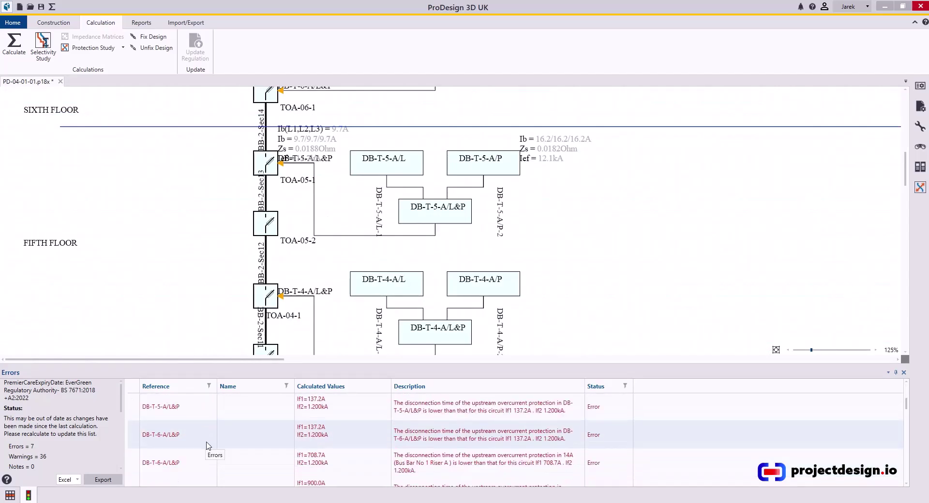
{"action": "left_click", "coordinate": [208, 444]}
{"action": "double_click", "coordinate": [383, 182]}
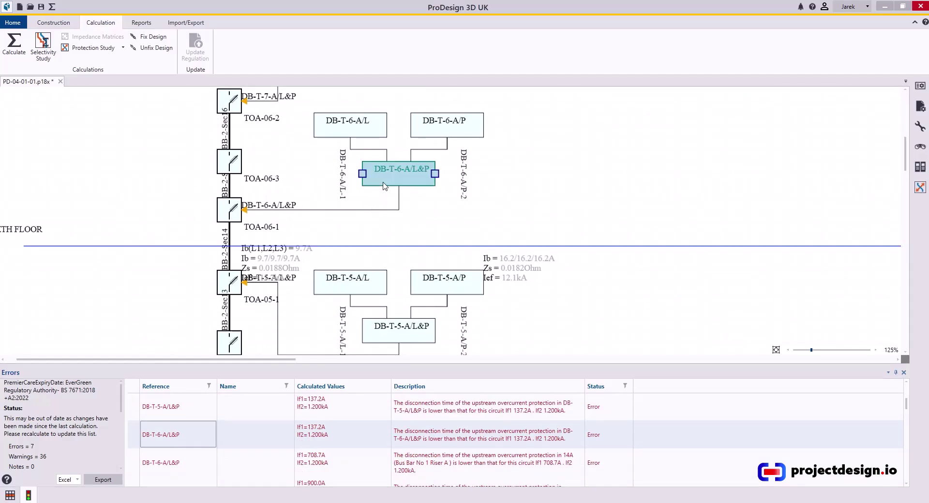
{"action": "left_click", "coordinate": [326, 249]}
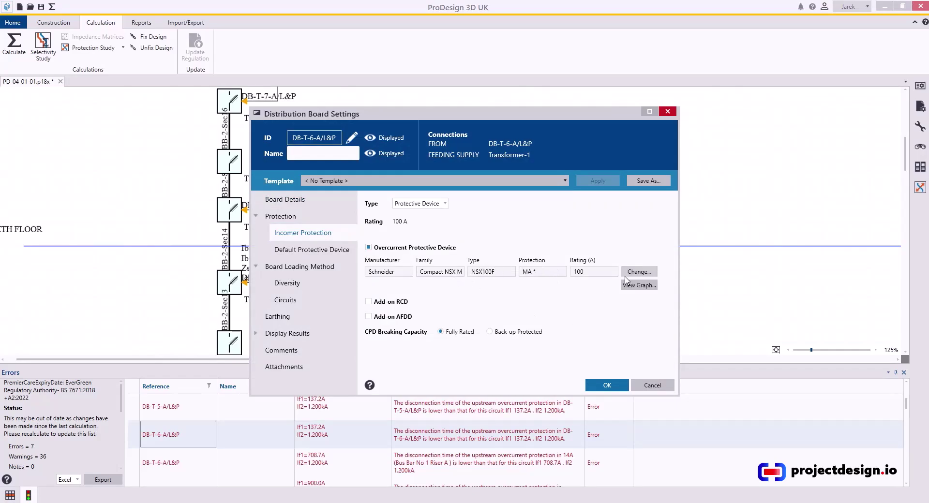
{"action": "left_click", "coordinate": [607, 385]}
Check the overcurrent protective device of the cable feeding DB-T-6-A/L&P from tap-off TOA-06-1.
{"action": "left_click", "coordinate": [312, 209]}
{"action": "double_click", "coordinate": [312, 210]}
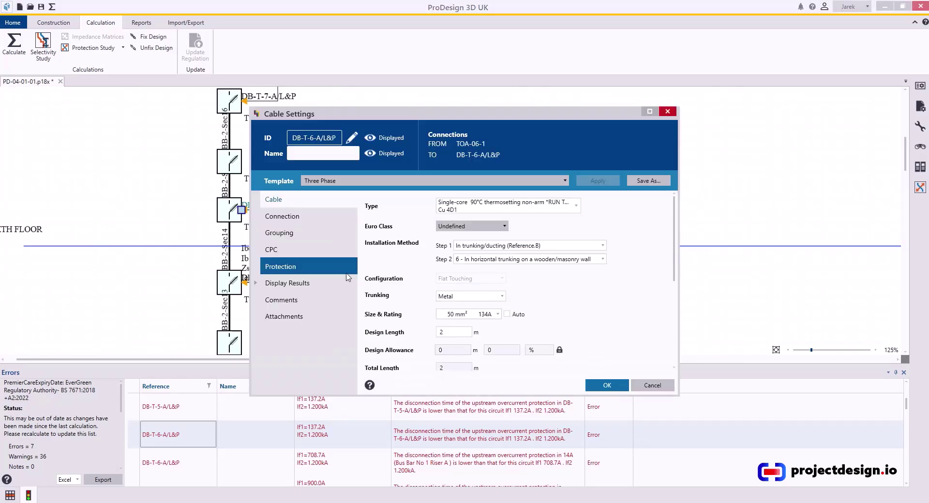
{"action": "left_click", "coordinate": [321, 269]}
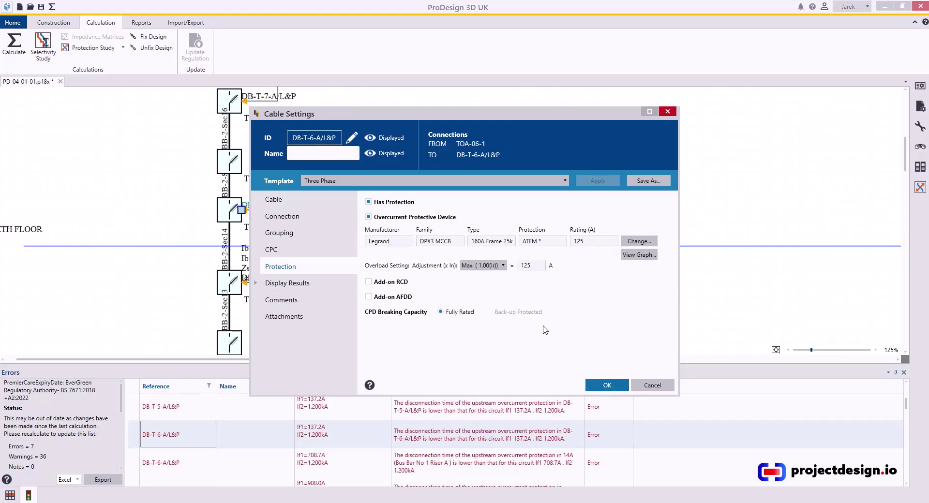
{"action": "left_click", "coordinate": [640, 387]}
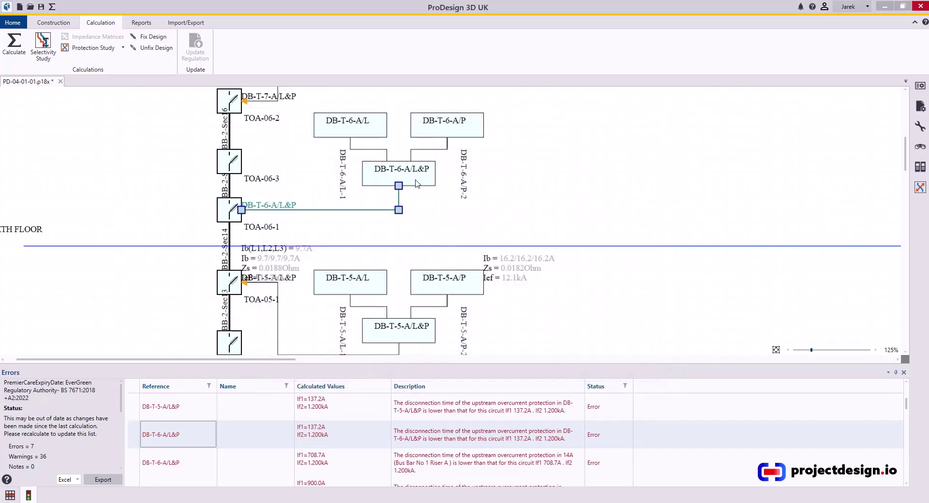
Change the incomer protection of distribution board DB-T-6-A/L&P to Isolating Switch and choose its rating.
{"action": "double_click", "coordinate": [416, 183]}
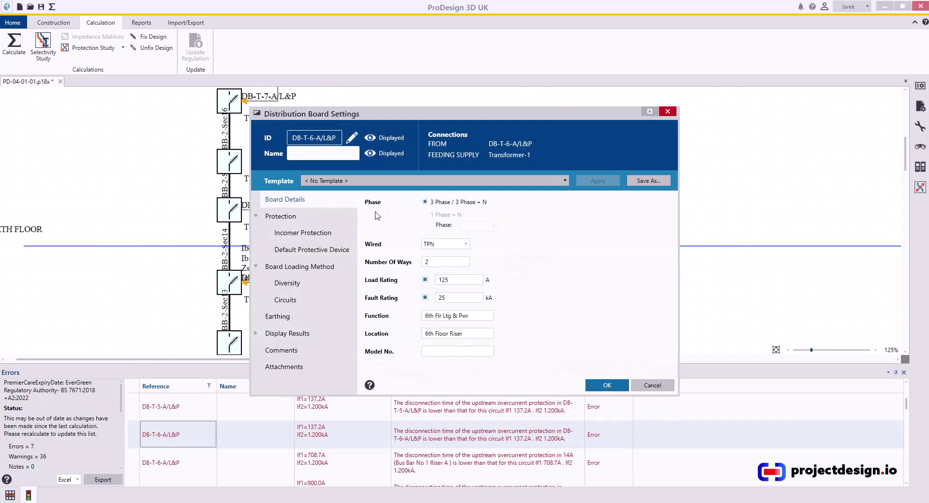
{"action": "left_click", "coordinate": [296, 236]}
{"action": "left_click", "coordinate": [436, 203]}
{"action": "left_click", "coordinate": [425, 225]}
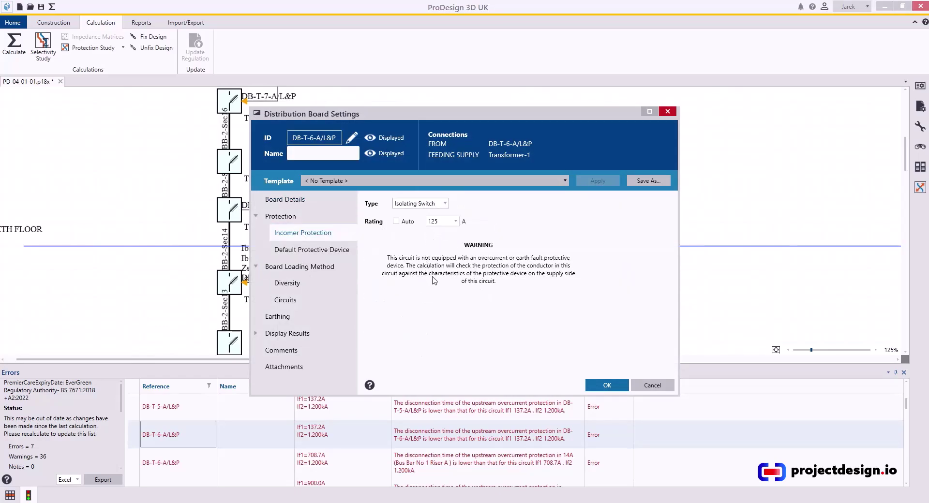
{"action": "left_click", "coordinate": [440, 222]}
{"action": "left_click", "coordinate": [441, 315]}
{"action": "left_click", "coordinate": [607, 386]}
Change the incomer protection of distribution board DB-T-5-A/L&P to Isolating Switch.
{"action": "left_click", "coordinate": [358, 274]}
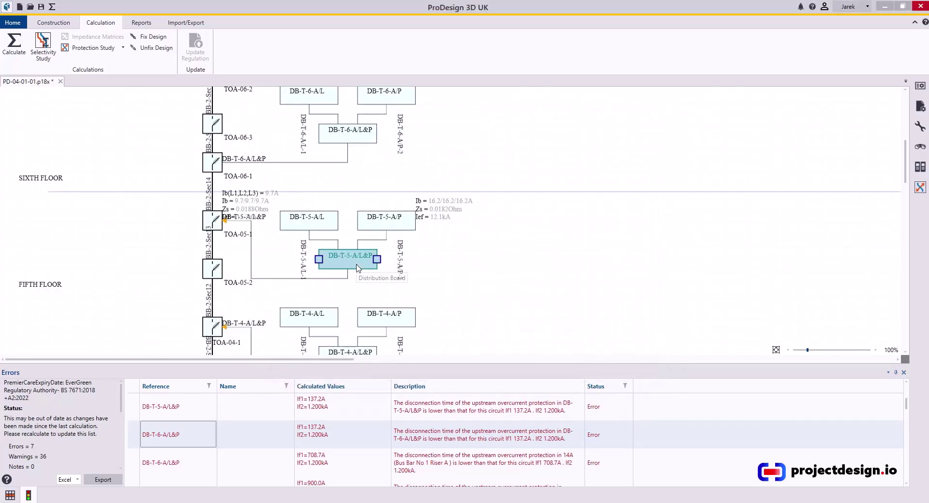
{"action": "double_click", "coordinate": [358, 272]}
{"action": "left_click", "coordinate": [438, 204]}
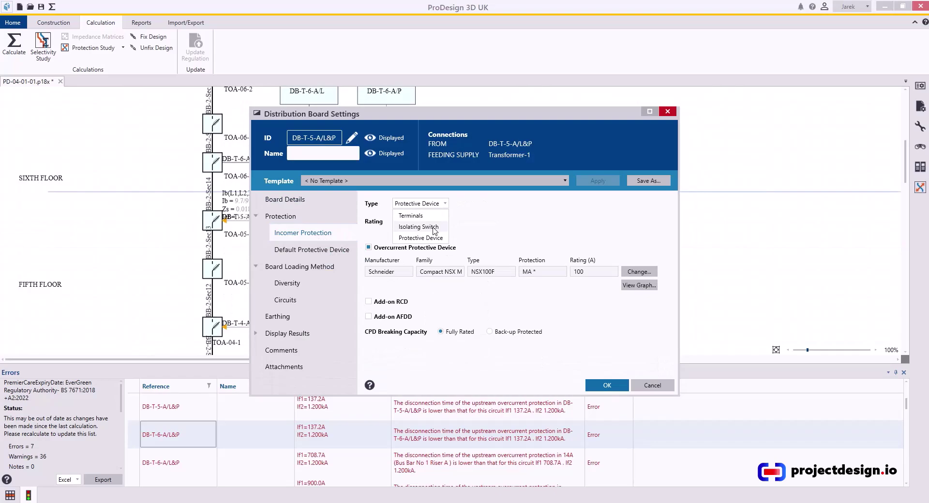
{"action": "left_click", "coordinate": [426, 223]}
{"action": "left_click", "coordinate": [606, 386]}
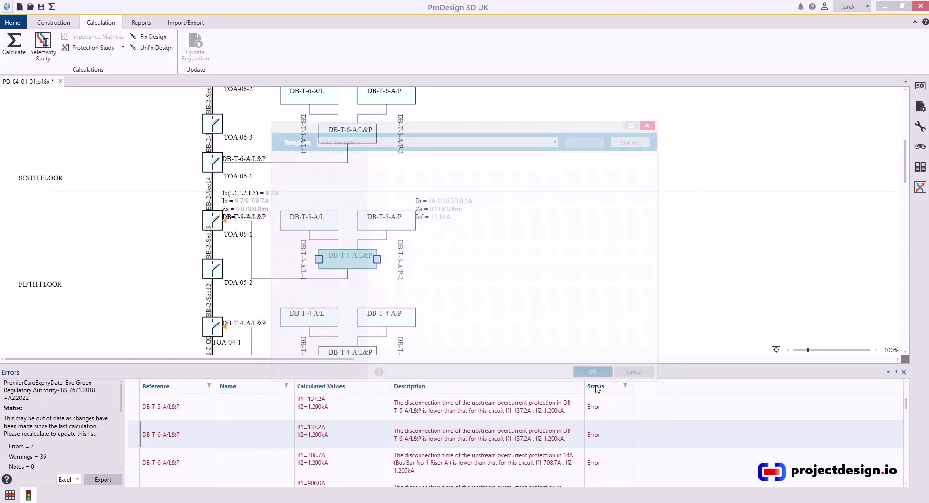
Recalculate the network and locate cable DB-T-5-A/P-2 on the schematic from its cable phase sizing error.
{"action": "left_click", "coordinate": [20, 56]}
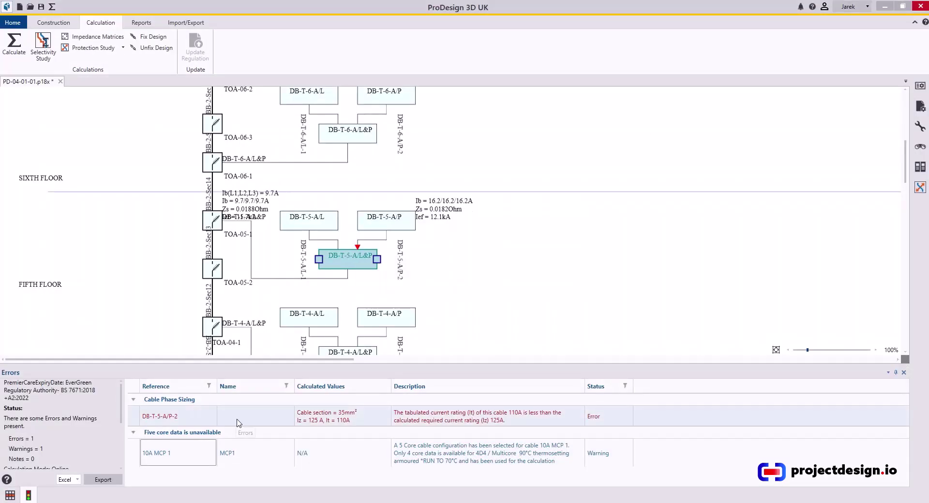
{"action": "left_click", "coordinate": [241, 418]}
{"action": "scroll", "coordinate": [345, 280], "scroll_direction": "down", "scroll_amount": 3}
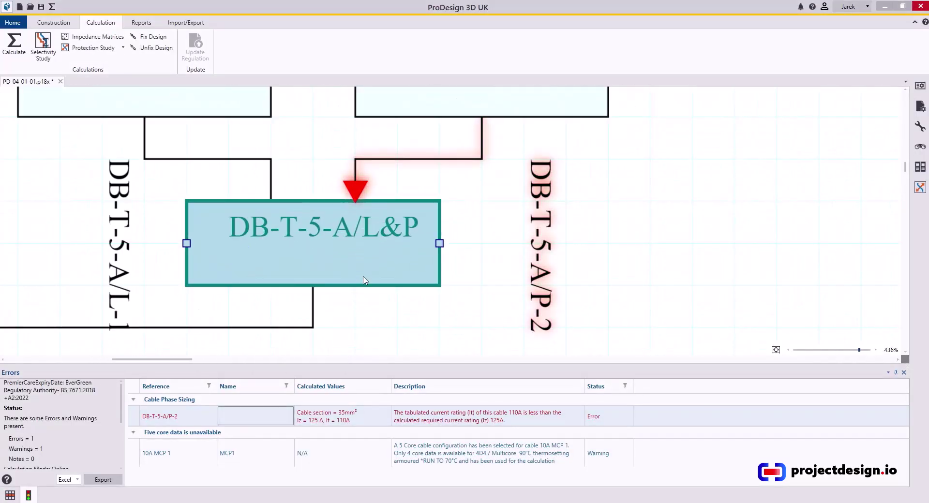
{"action": "scroll", "coordinate": [345, 280], "scroll_direction": "down", "scroll_amount": 2}
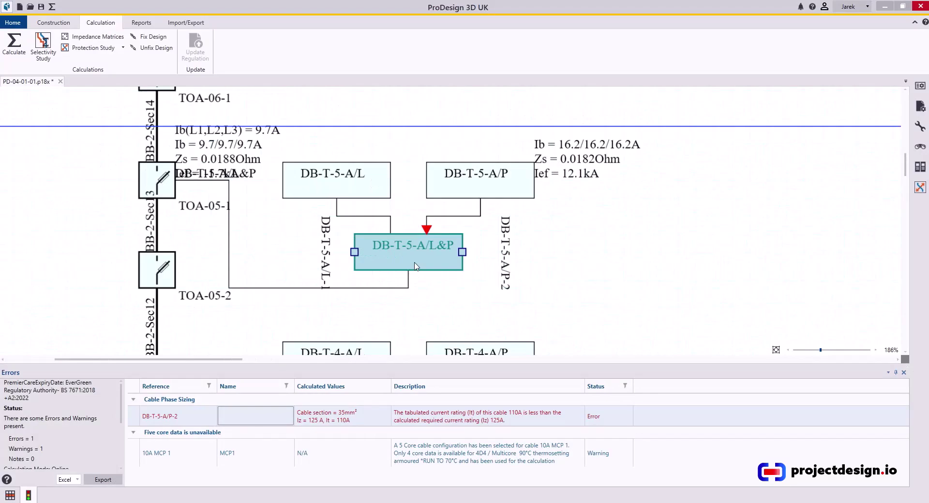
Check the protective device rating and conductor size of the cable feeding DB-T-5-A/L&P from tap-off TOA-05-1.
{"action": "left_click", "coordinate": [278, 288]}
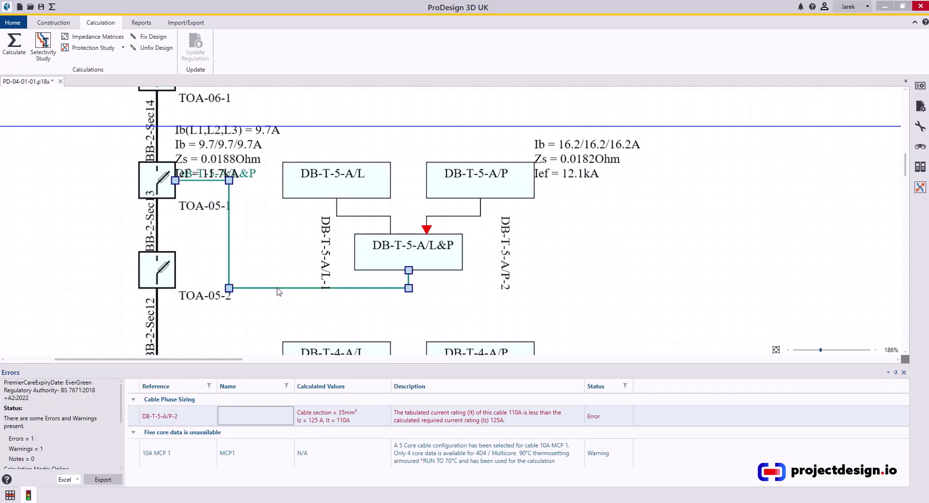
{"action": "double_click", "coordinate": [305, 293]}
{"action": "left_click", "coordinate": [281, 267]}
{"action": "double_click", "coordinate": [578, 241]}
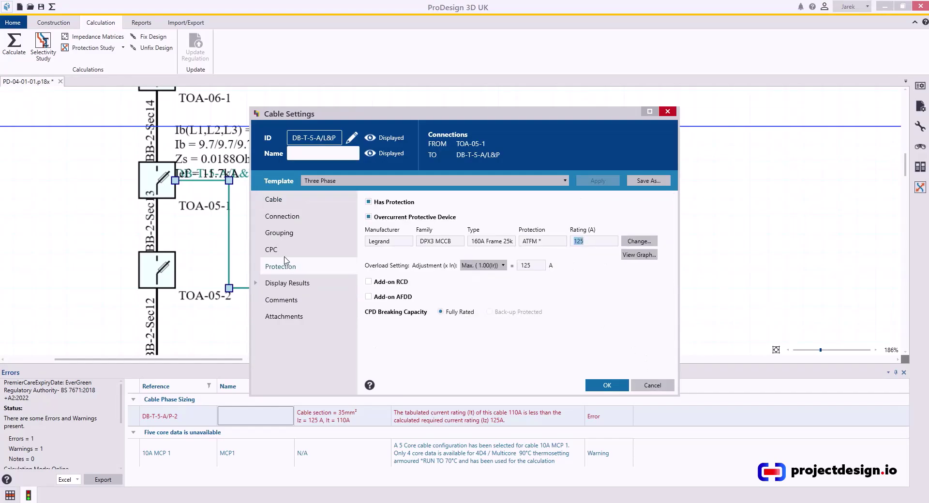
{"action": "left_click", "coordinate": [274, 199]}
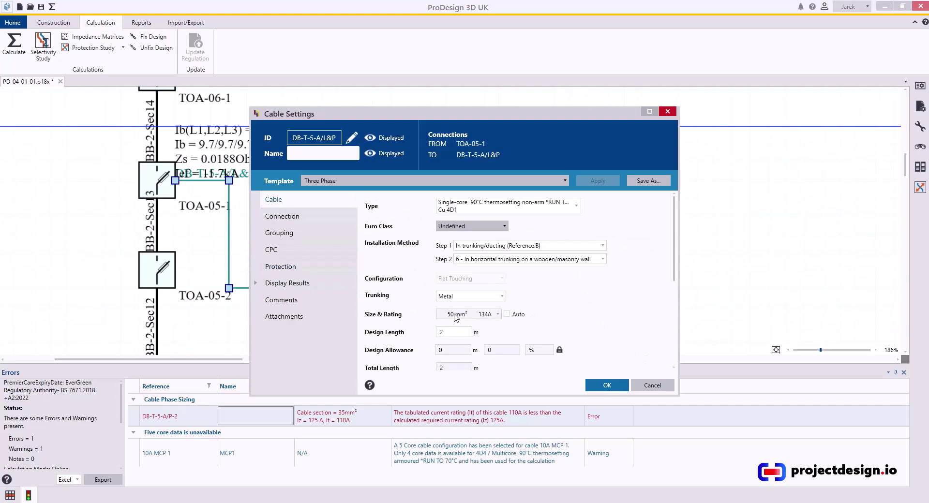
{"action": "key", "text": "Return"}
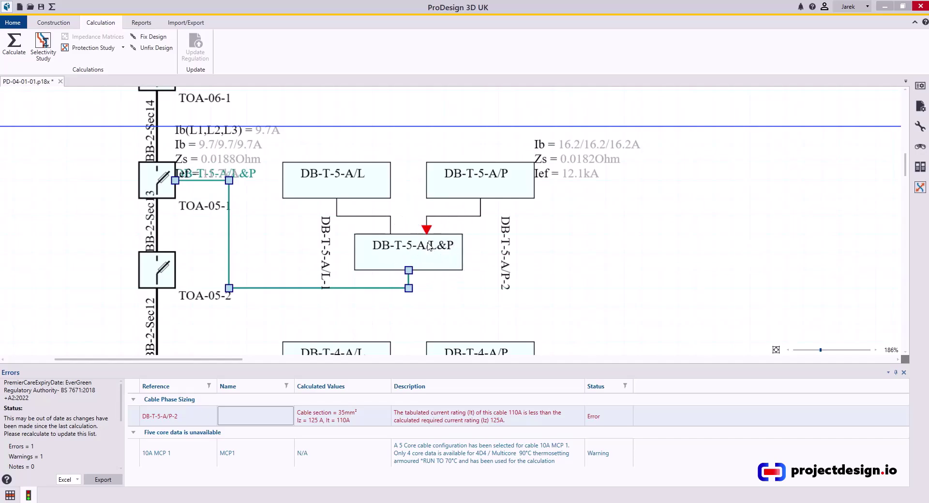
Select board DB-T-5-A/P, consult the incomer ratings in the distribution board catalogue in Adobe Acrobat, and return to ProDesign.
{"action": "left_click", "coordinate": [482, 196]}
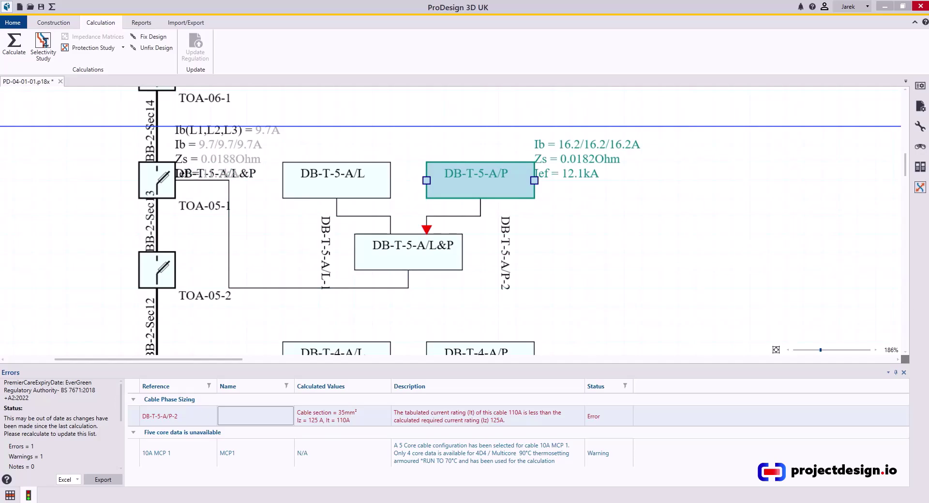
{"action": "key", "text": "alt+Tab"}
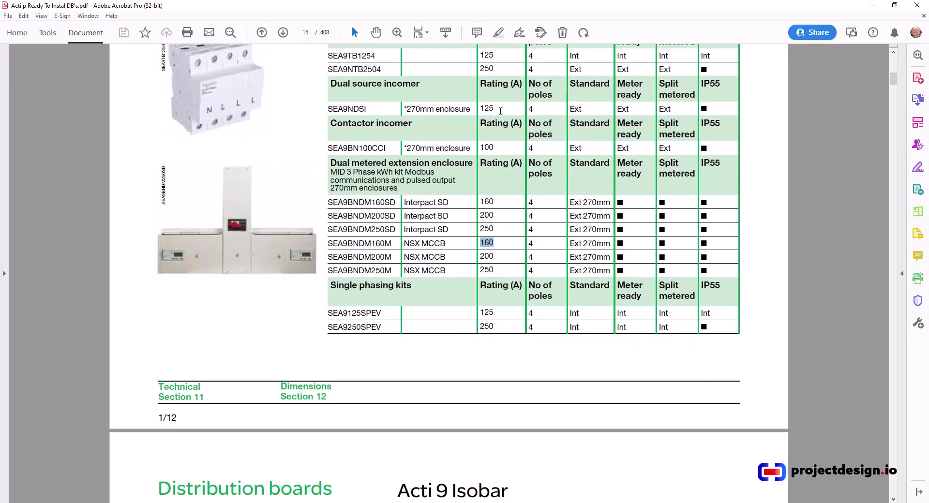
{"action": "key", "text": "alt+Tab"}
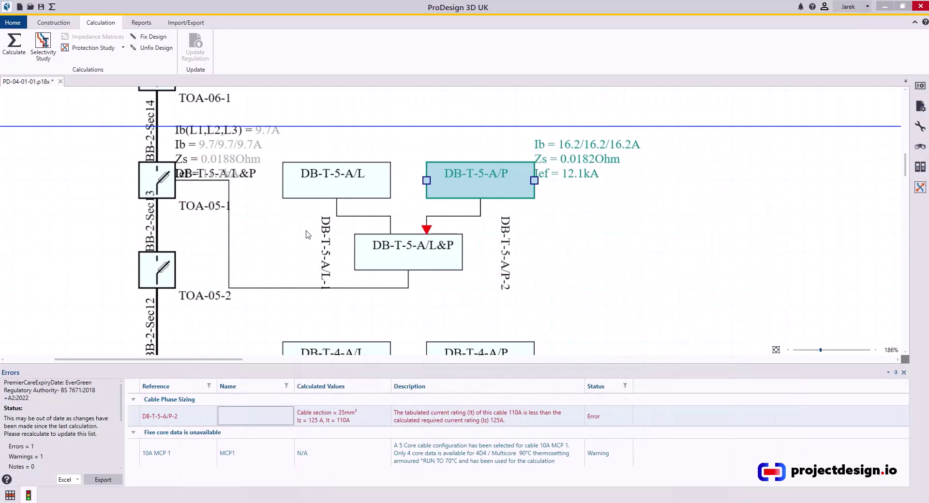
Choose a larger conductor size for cable DB-T-5-A/P-2 between boards DB-T-5-A/L&P and DB-T-5-A/P.
{"action": "left_click", "coordinate": [464, 217]}
{"action": "double_click", "coordinate": [463, 221]}
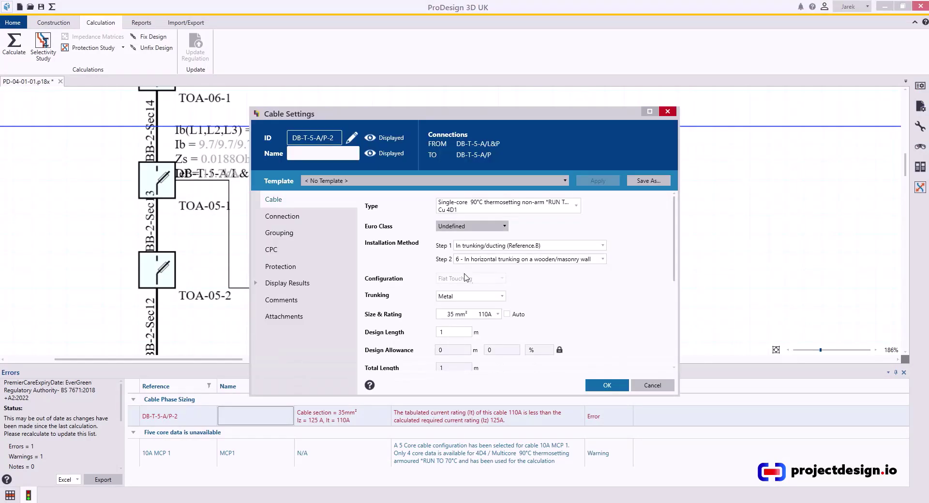
{"action": "left_click", "coordinate": [468, 315]}
{"action": "left_click", "coordinate": [460, 406]}
{"action": "left_click", "coordinate": [607, 386]}
Check the incomer protection type and rating of board DB-T-5-A/L&P and recalculate the network.
{"action": "double_click", "coordinate": [428, 266]}
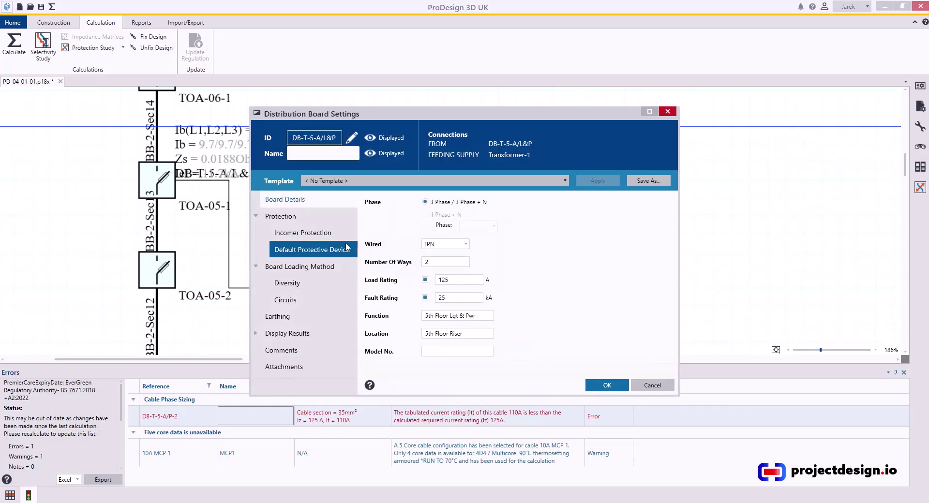
{"action": "left_click", "coordinate": [300, 238]}
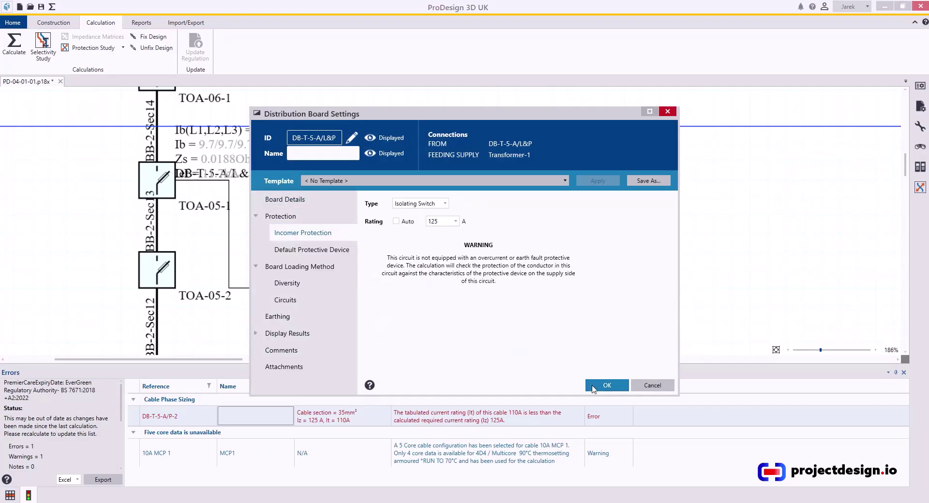
{"action": "left_click", "coordinate": [607, 385]}
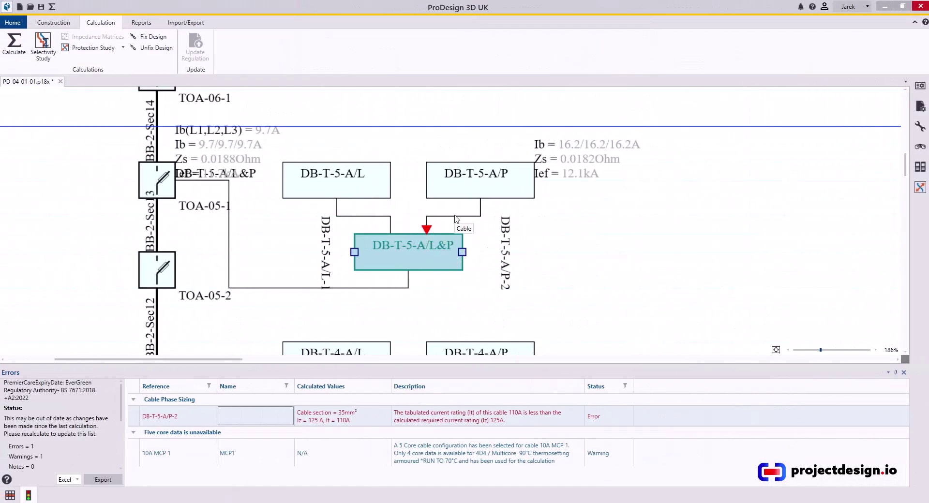
{"action": "left_click", "coordinate": [455, 219]}
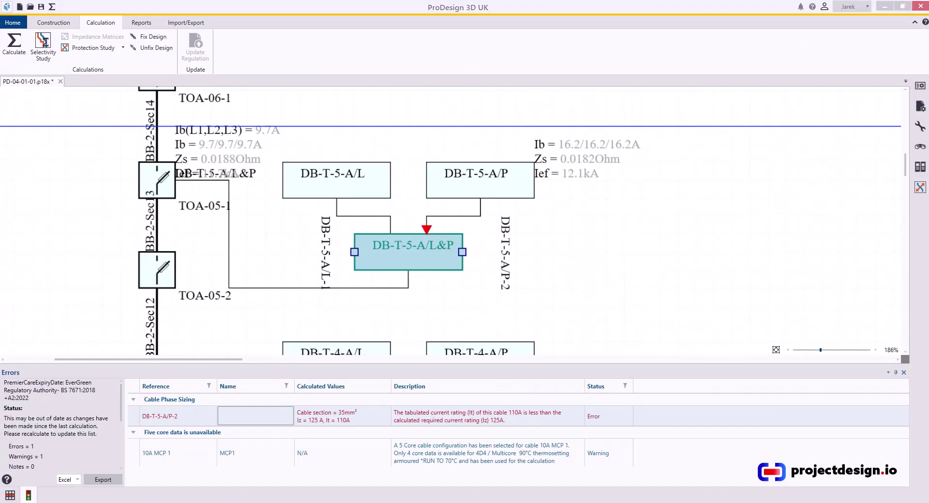
{"action": "mouse_move", "coordinate": [101, 148]}
{"action": "left_mouse_down"}
{"action": "mouse_move", "coordinate": [172, 175]}
{"action": "mouse_move", "coordinate": [204, 214]}
{"action": "left_mouse_up"}
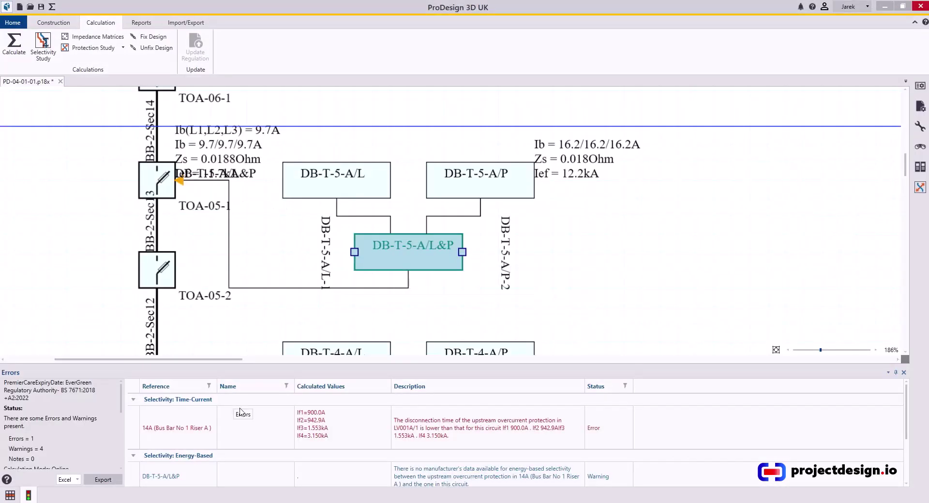
Trace the time-current selectivity error of 14A (Bus Bar No 1 Riser A) to LV001A/1 LV Panel No. 1 and review its circuits' protective devices.
{"action": "left_click", "coordinate": [461, 435]}
{"action": "scroll", "coordinate": [262, 283], "scroll_direction": "down", "scroll_amount": 5}
{"action": "scroll", "coordinate": [493, 268], "scroll_direction": "down", "scroll_amount": 1}
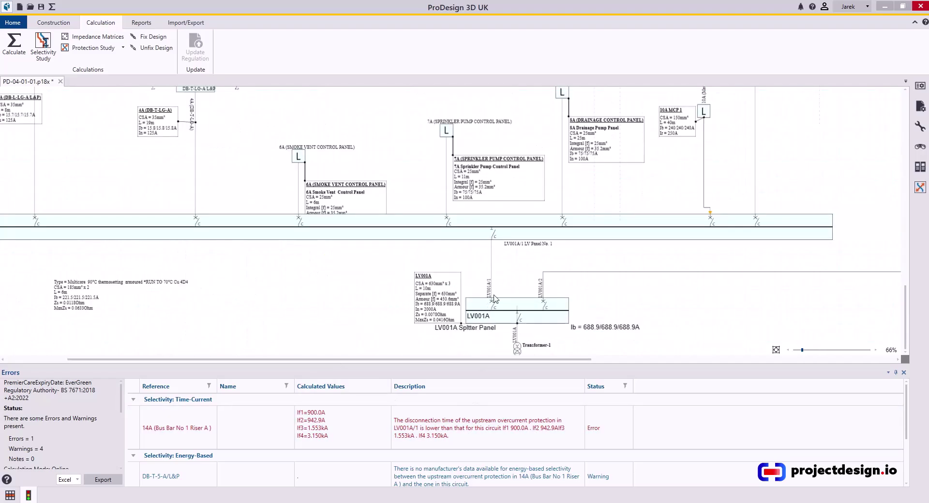
{"action": "left_click", "coordinate": [498, 236]}
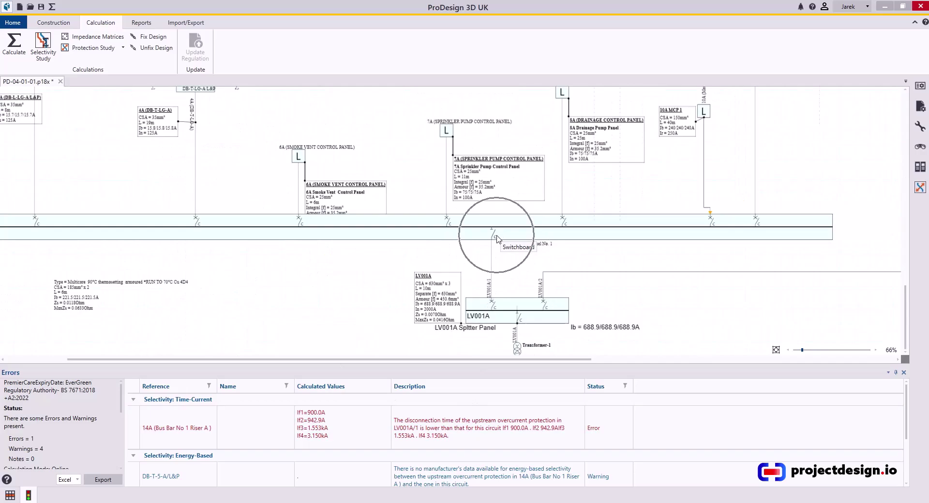
{"action": "double_click", "coordinate": [509, 237]}
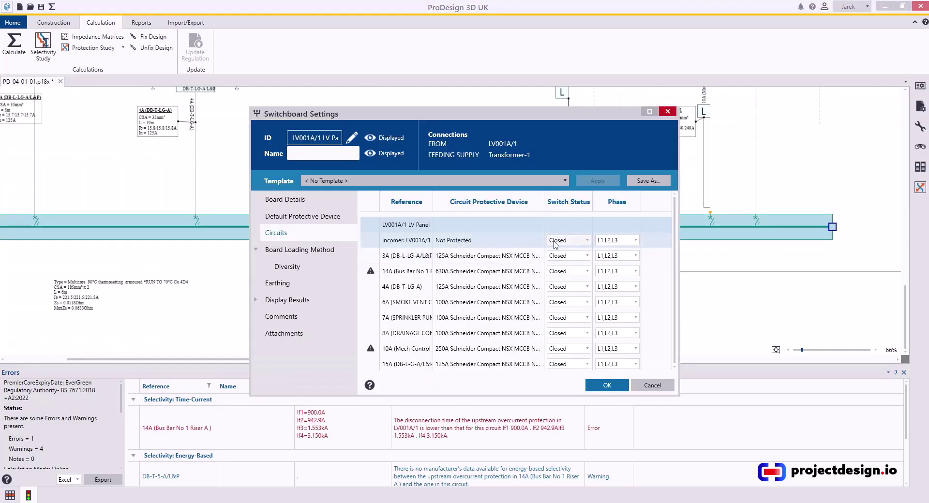
{"action": "left_click", "coordinate": [651, 385]}
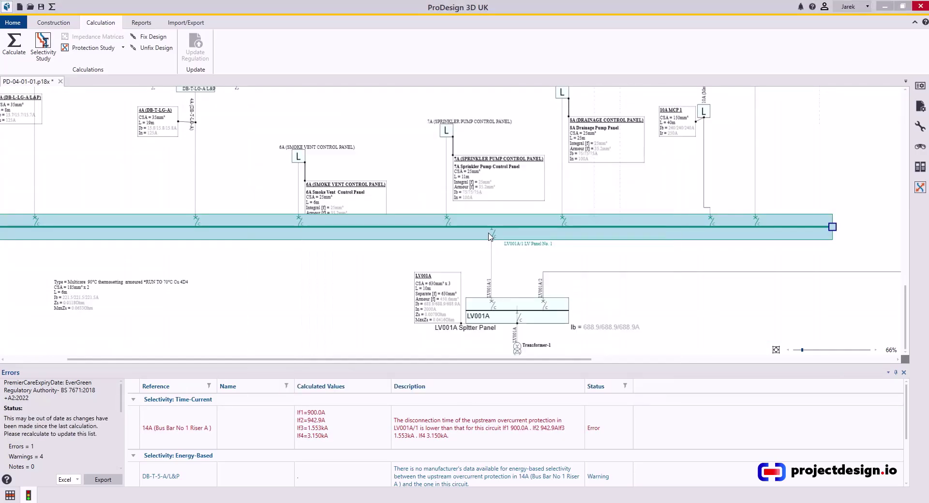
{"action": "left_click", "coordinate": [477, 266]}
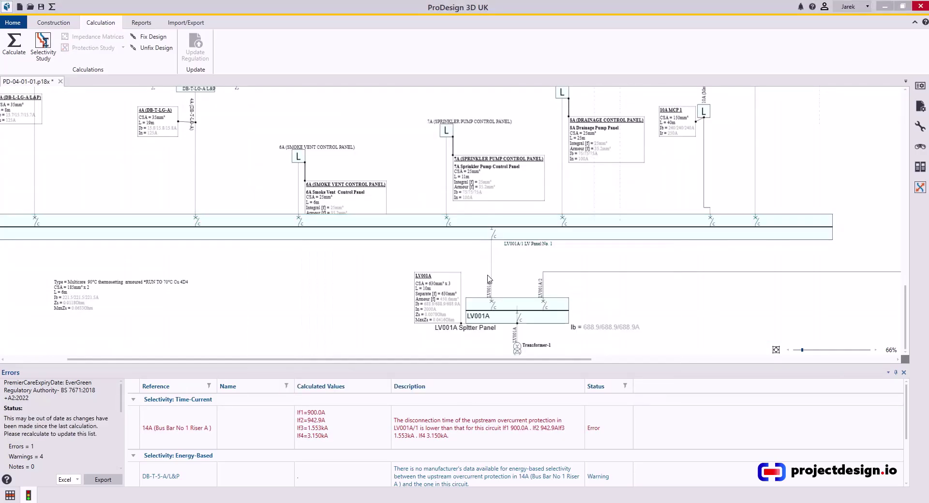
{"action": "left_click", "coordinate": [491, 303]}
{"action": "left_click", "coordinate": [195, 217]}
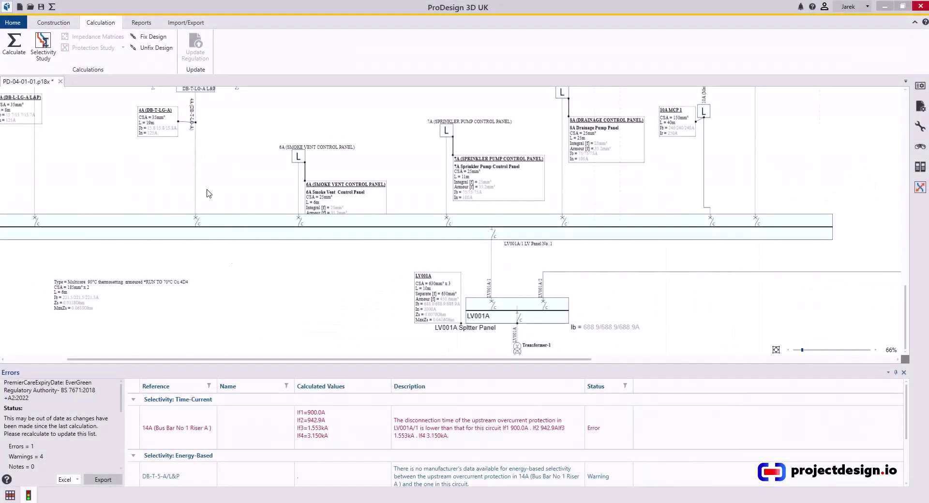
Display the time-current graph of the 14A (Bus Bar No 1 Riser A) cable's protective device in an enlarged window.
{"action": "double_click", "coordinate": [242, 420]}
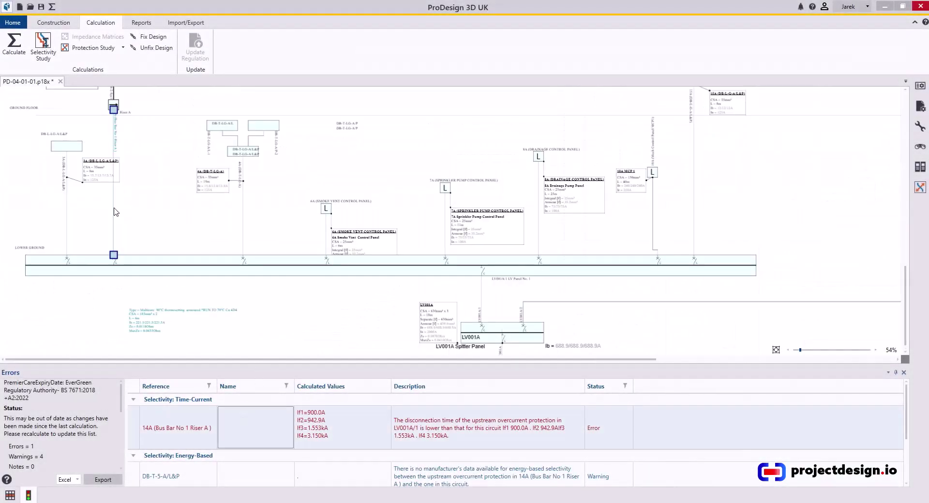
{"action": "left_click", "coordinate": [286, 267]}
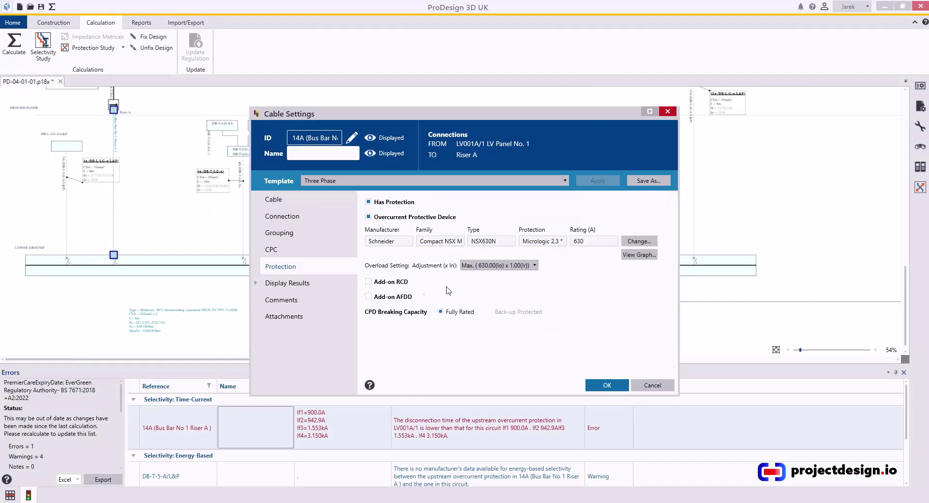
{"action": "left_click", "coordinate": [642, 254]}
{"action": "left_click", "coordinate": [649, 111]}
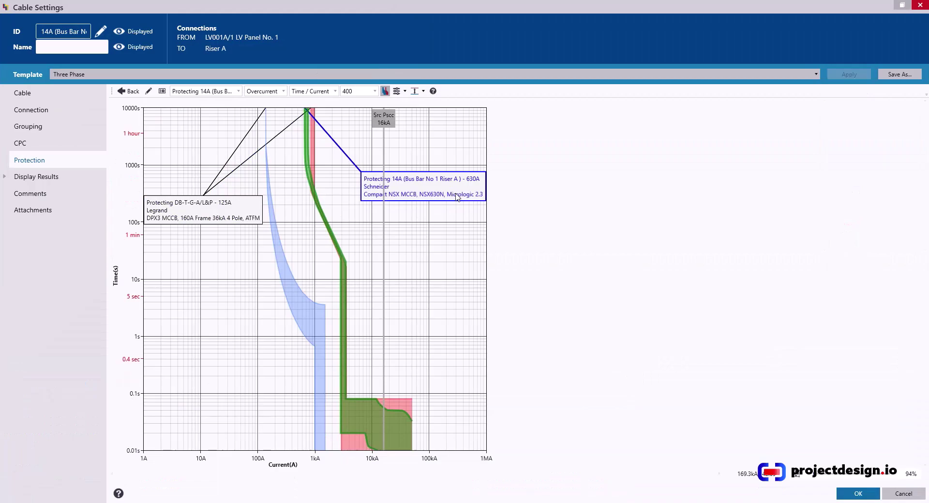
Rearrange the DB-T-G-A/L&P, LV001A/1 and 14A device labels on the graph so each stands clear of the others.
{"action": "left_click_drag", "start_coordinate": [207, 210], "coordinate": [233, 325]}
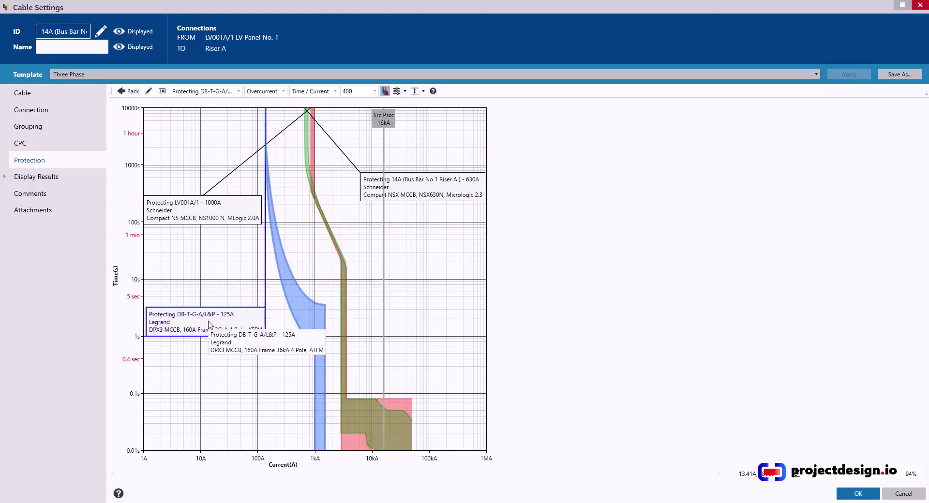
{"action": "left_click_drag", "start_coordinate": [220, 217], "coordinate": [444, 251]}
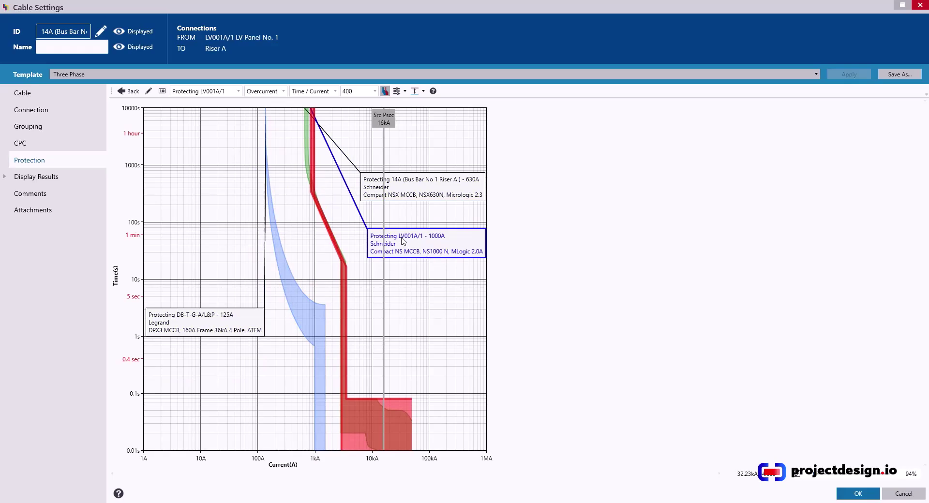
{"action": "left_click_drag", "start_coordinate": [415, 196], "coordinate": [342, 283]}
{"action": "left_click_drag", "start_coordinate": [432, 238], "coordinate": [431, 159]}
{"action": "left_click_drag", "start_coordinate": [309, 271], "coordinate": [382, 204]}
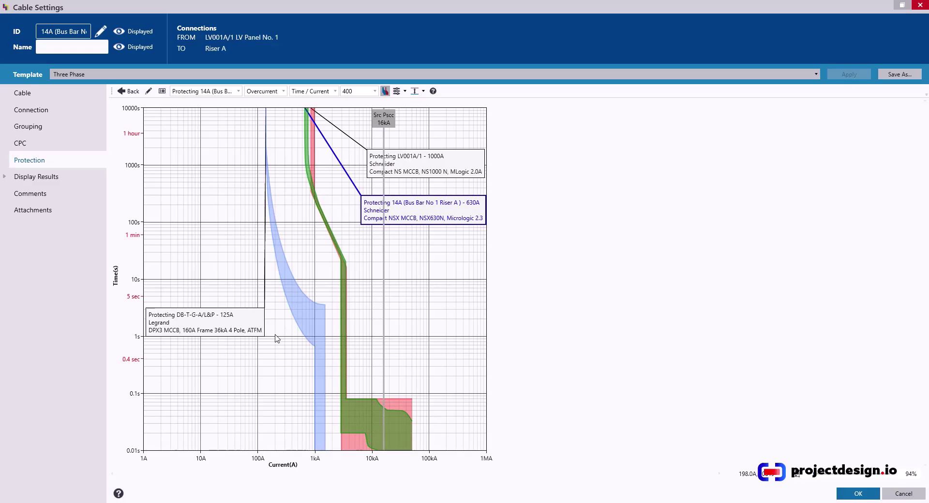
Lower the overload settings of the 14A (Bus Bar No 1 Riser A) device to Io 450 and Ir 0.98.
{"action": "left_click", "coordinate": [315, 166]}
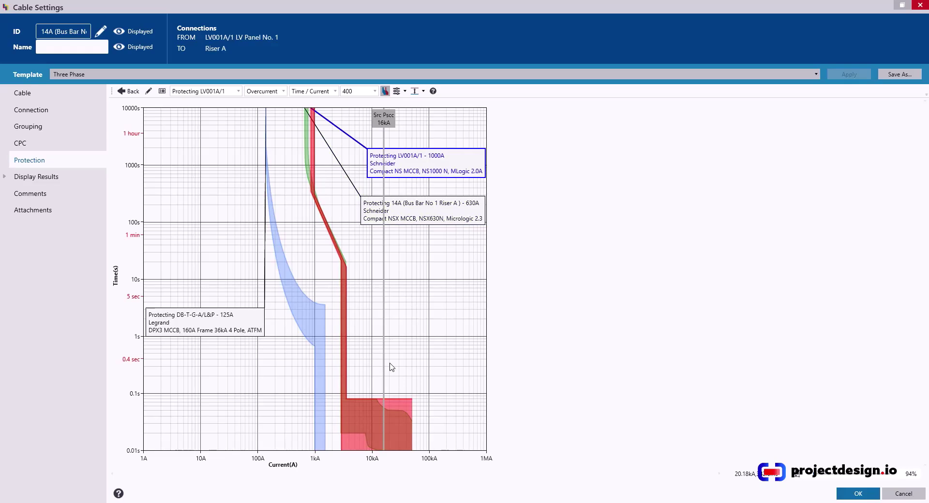
{"action": "left_click", "coordinate": [306, 156]}
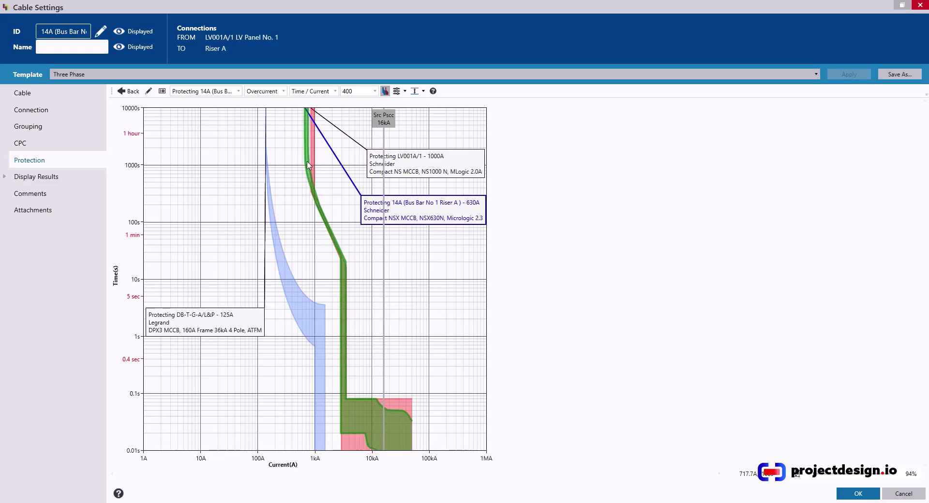
{"action": "left_click", "coordinate": [162, 92]}
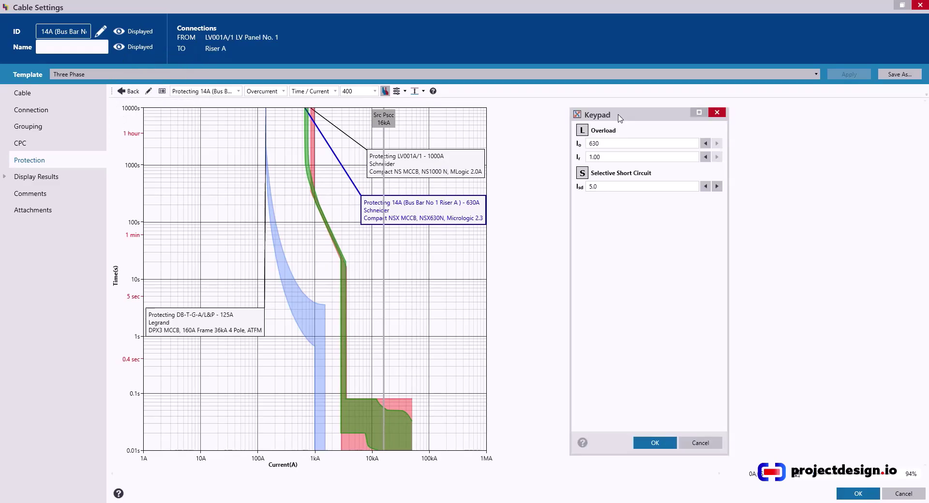
{"action": "left_click_drag", "start_coordinate": [618, 117], "coordinate": [604, 112]}
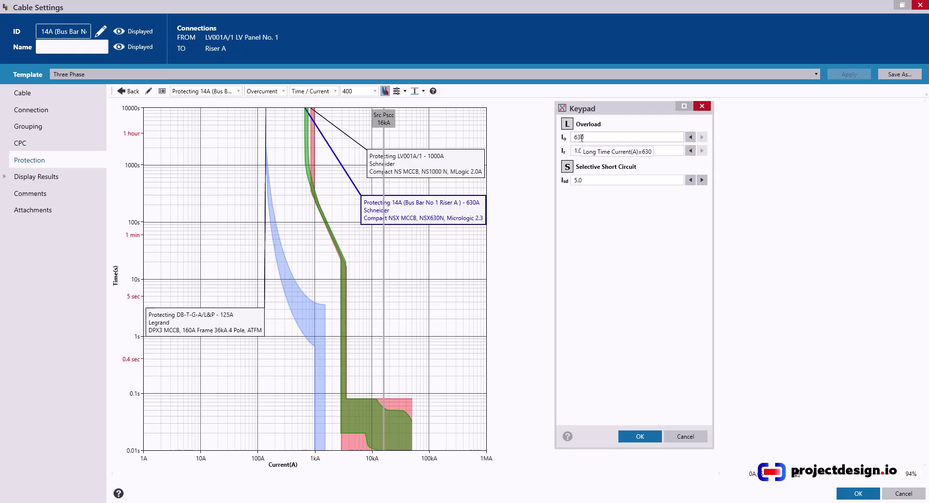
{"action": "left_click", "coordinate": [690, 137]}
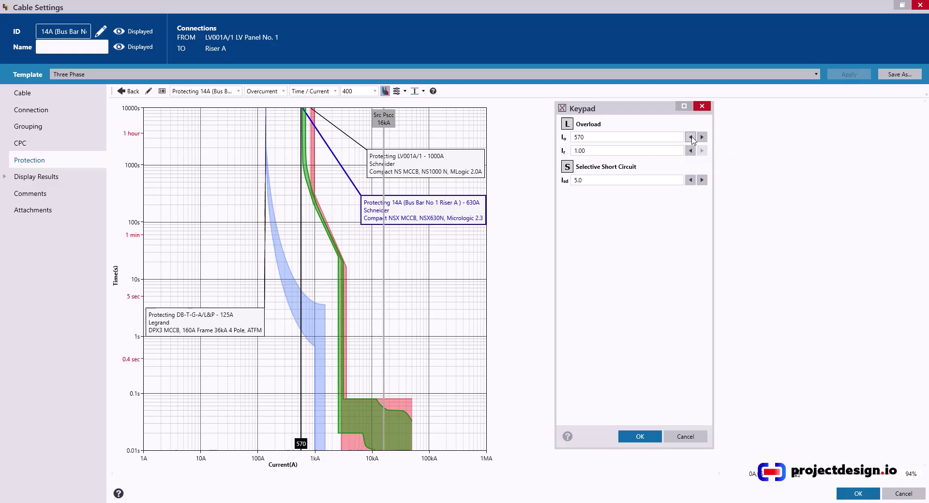
{"action": "left_click", "coordinate": [690, 137]}
{"action": "left_click", "coordinate": [691, 137]}
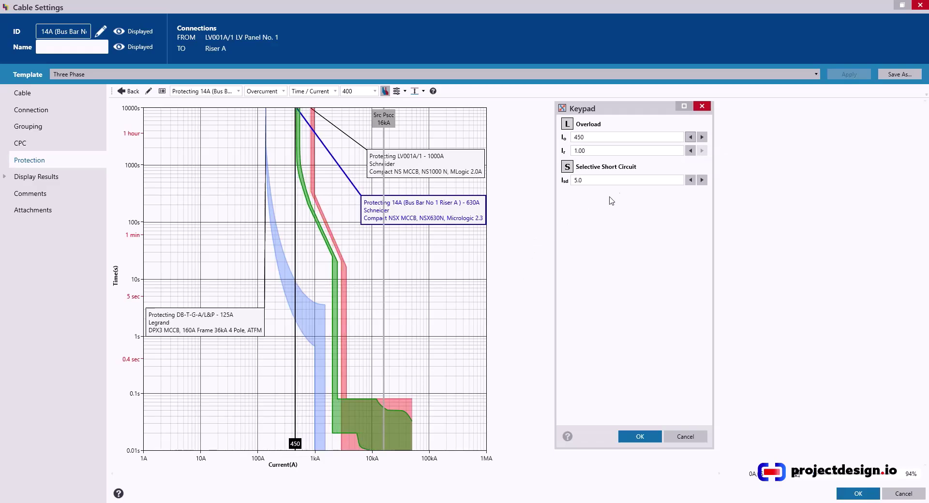
{"action": "left_click", "coordinate": [691, 151]}
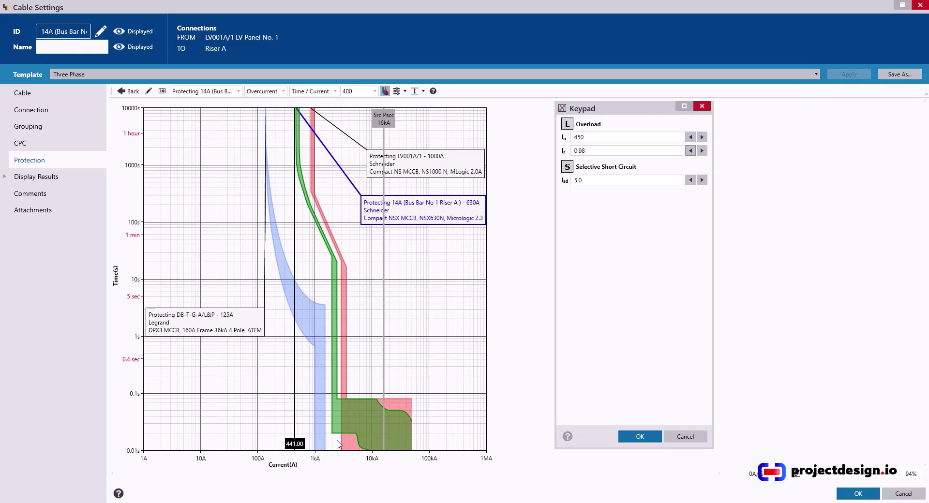
Raise the selective short-circuit setting Isd of the LV001A/1 1000A device to 10.0.
{"action": "left_click", "coordinate": [346, 284]}
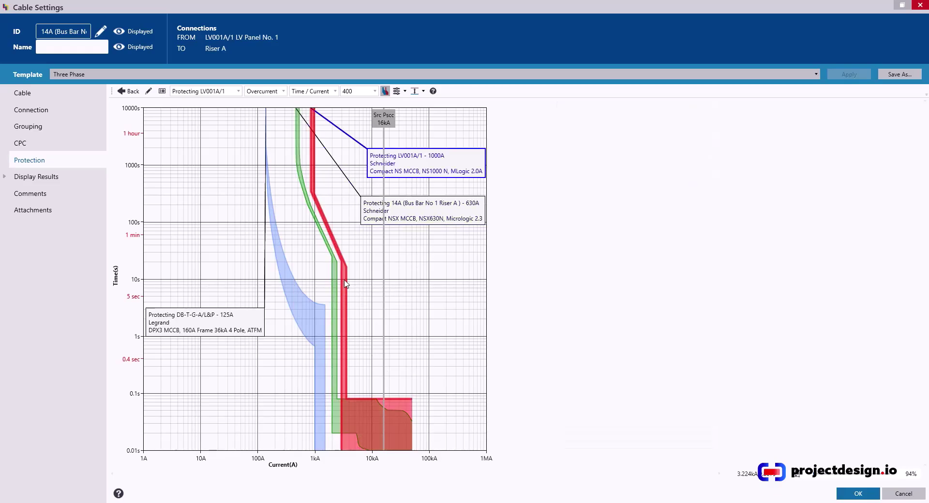
{"action": "left_click", "coordinate": [162, 91]}
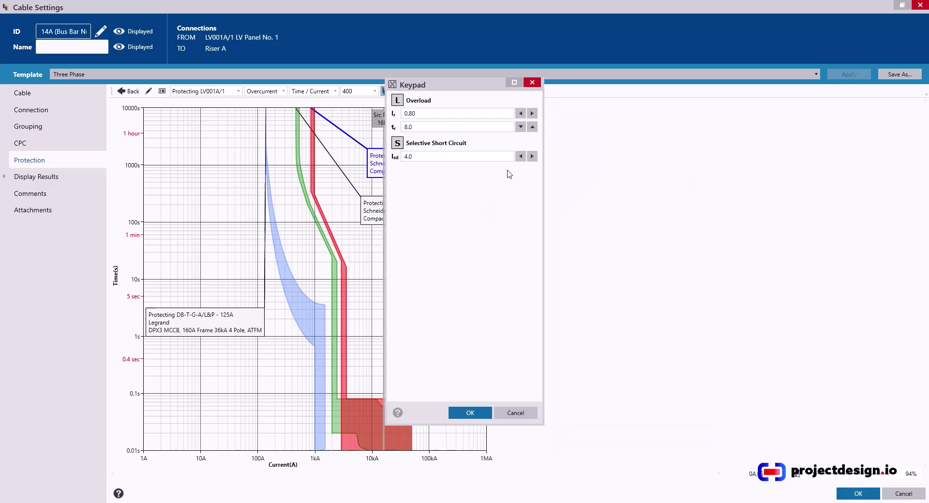
{"action": "left_click", "coordinate": [532, 156]}
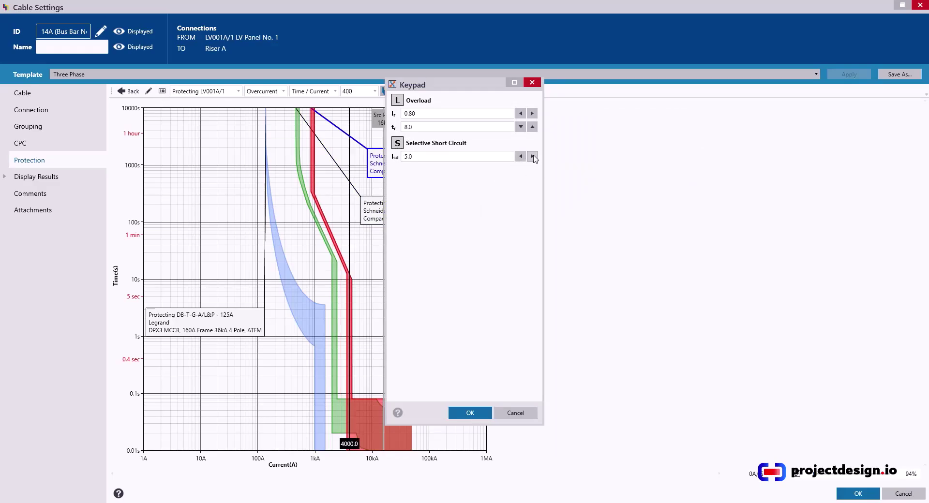
{"action": "left_click", "coordinate": [532, 156]}
{"action": "left_click", "coordinate": [532, 156]}
{"action": "left_click", "coordinate": [532, 157]}
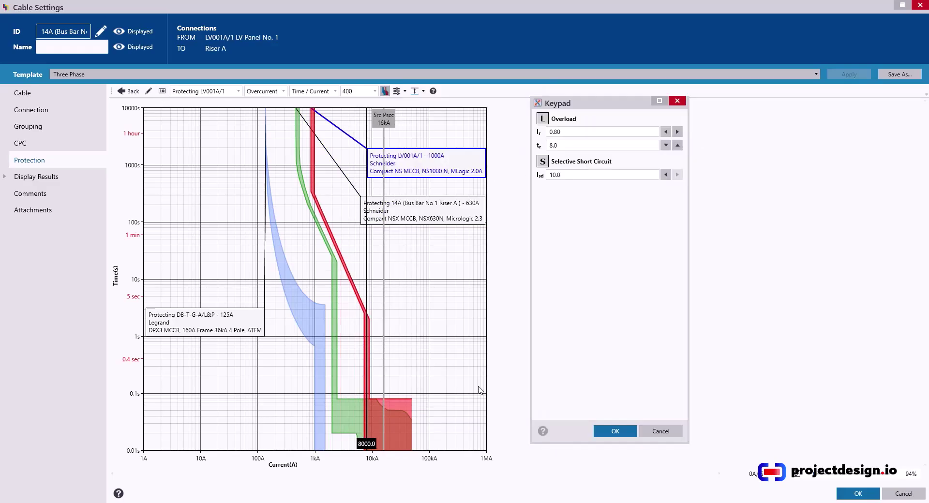
Set the 14A riser device's overload settings to Io 500 and Ir 1.00.
{"action": "left_click", "coordinate": [387, 399]}
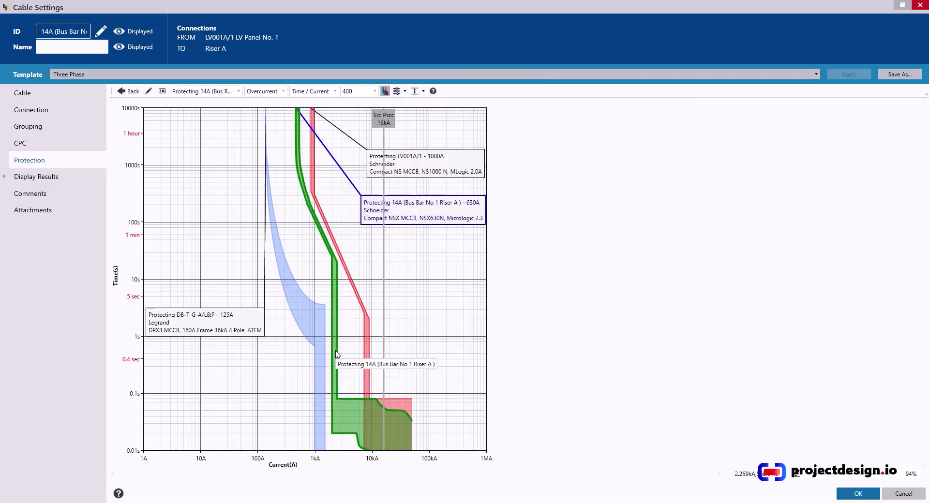
{"action": "left_click", "coordinate": [163, 92]}
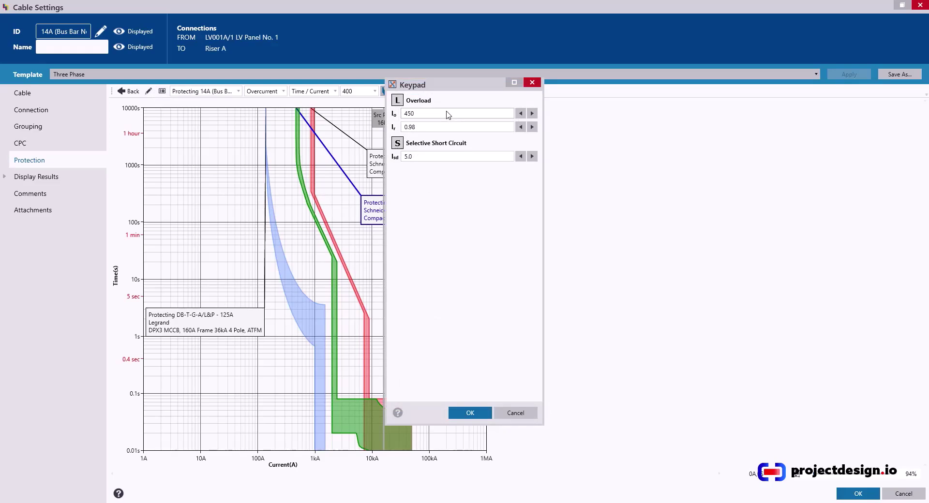
{"action": "left_click", "coordinate": [532, 114]}
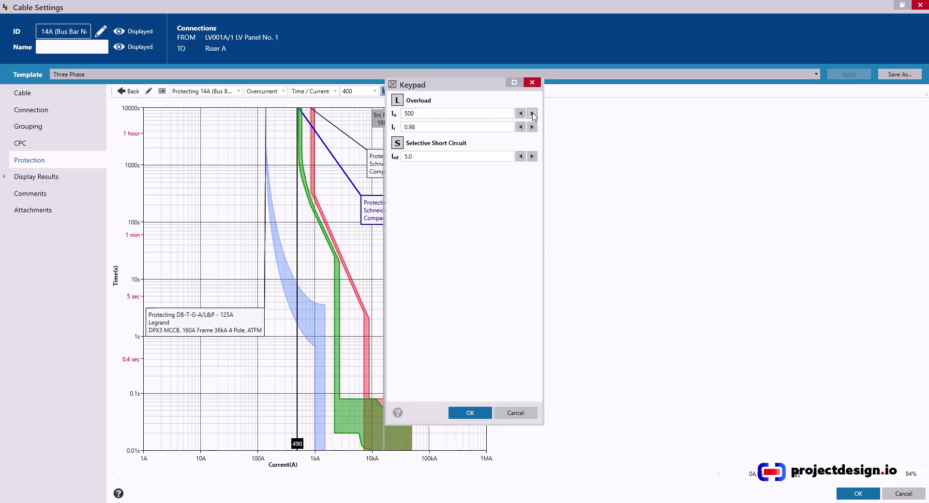
{"action": "left_click", "coordinate": [532, 83]}
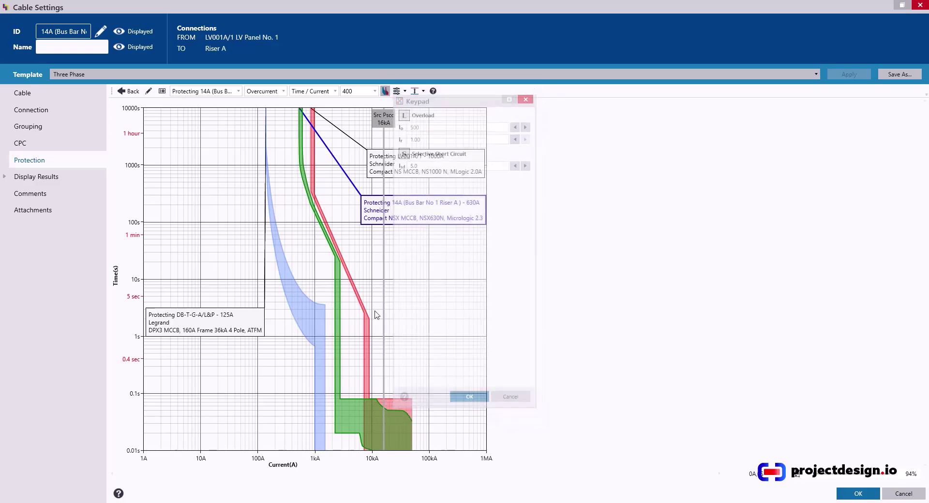
Set the LV001A/1 device's overload time delay tr to 24.0 and its overload current Ir to 1.00.
{"action": "left_click", "coordinate": [365, 315]}
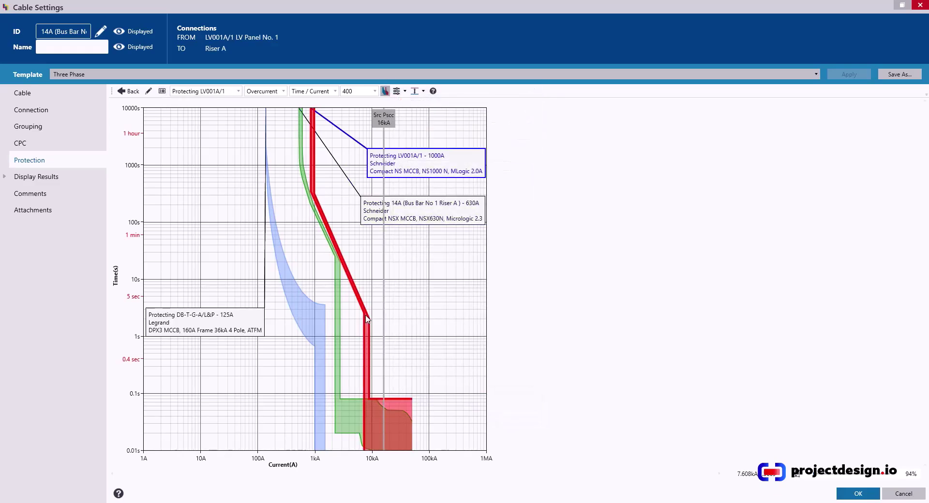
{"action": "double_click", "coordinate": [484, 220]}
{"action": "left_click", "coordinate": [532, 127]}
{"action": "left_click", "coordinate": [532, 127]}
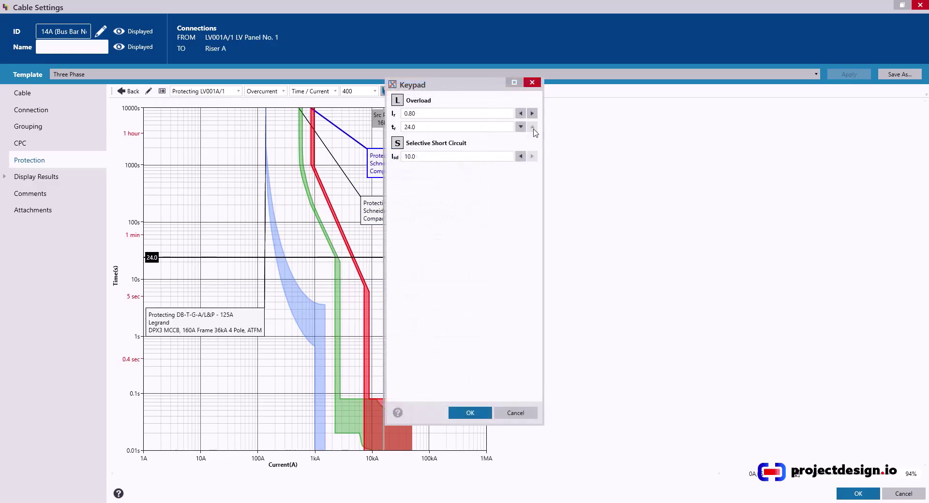
{"action": "left_click", "coordinate": [532, 114]}
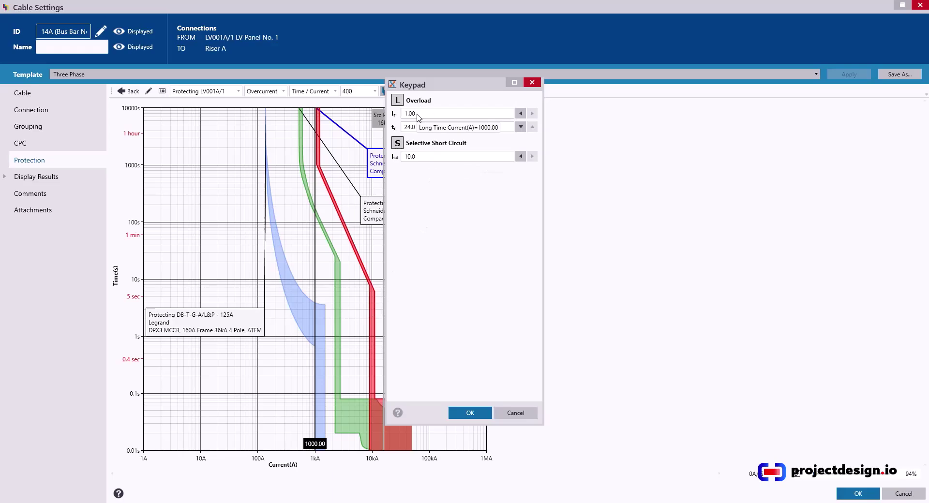
{"action": "left_click", "coordinate": [467, 412]}
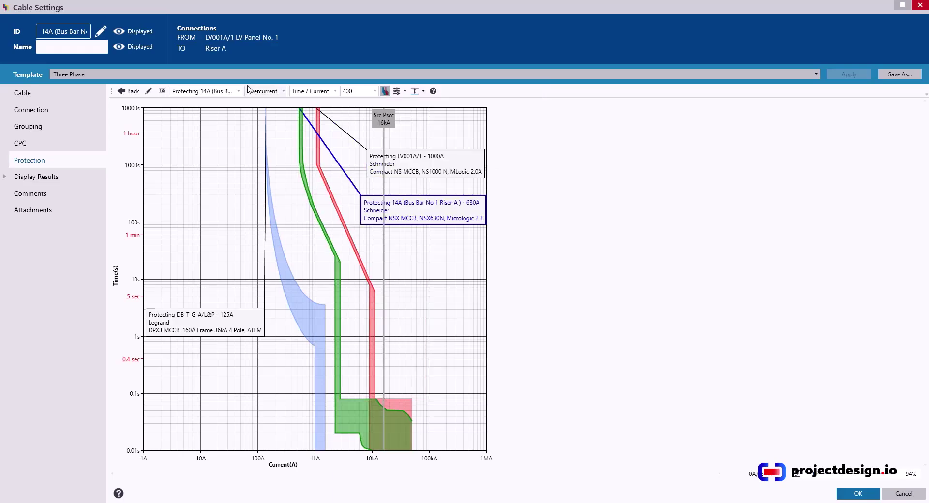
Set the 14A riser device to Isd 7.0 and Io 500, accept the cable settings and recalculate the network.
{"action": "left_click", "coordinate": [162, 91]}
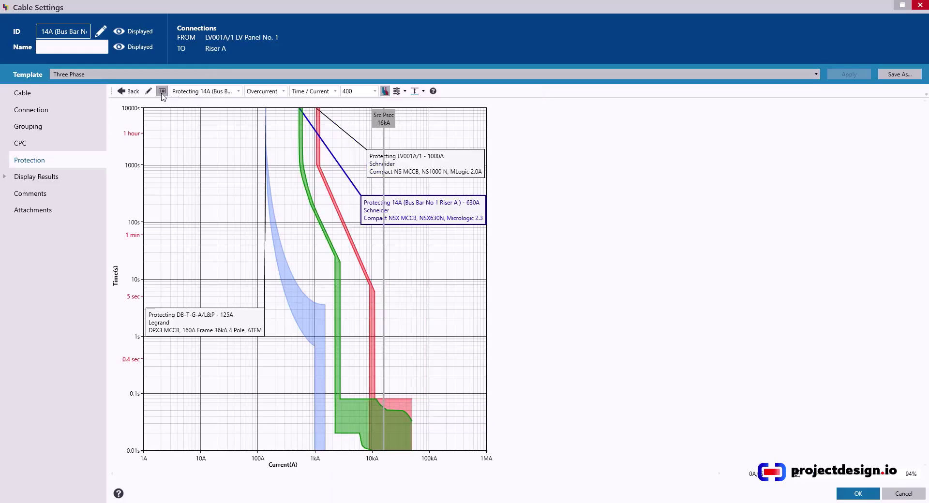
{"action": "double_click", "coordinate": [430, 225]}
{"action": "left_click_drag", "start_coordinate": [468, 85], "coordinate": [586, 114]}
{"action": "left_click", "coordinate": [650, 141]}
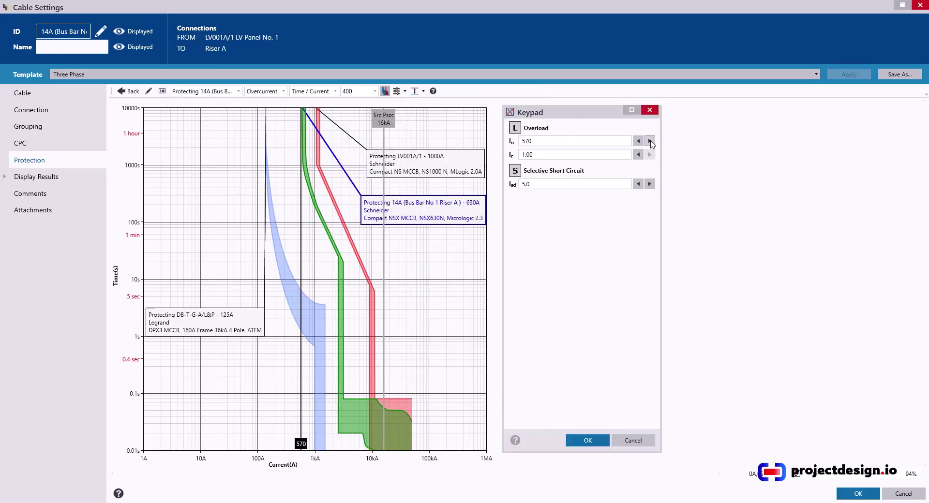
{"action": "left_click", "coordinate": [649, 141]}
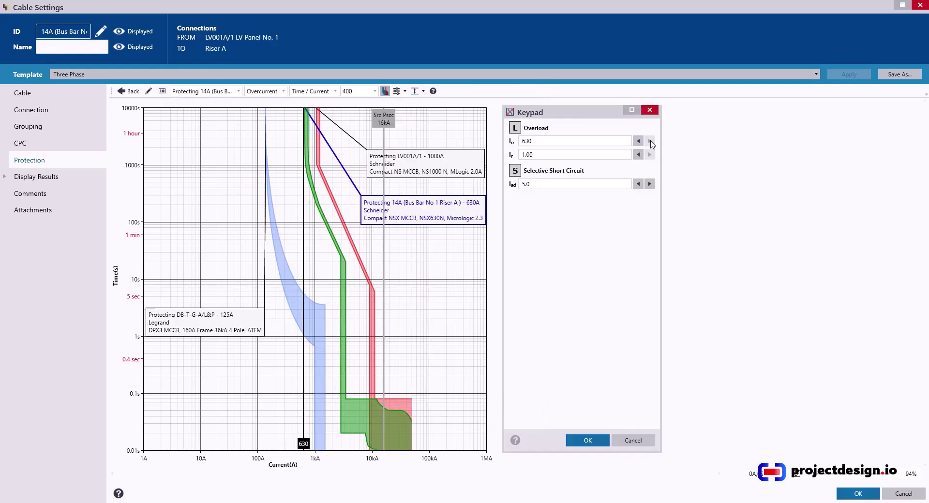
{"action": "left_click", "coordinate": [650, 183]}
{"action": "left_click", "coordinate": [649, 183]}
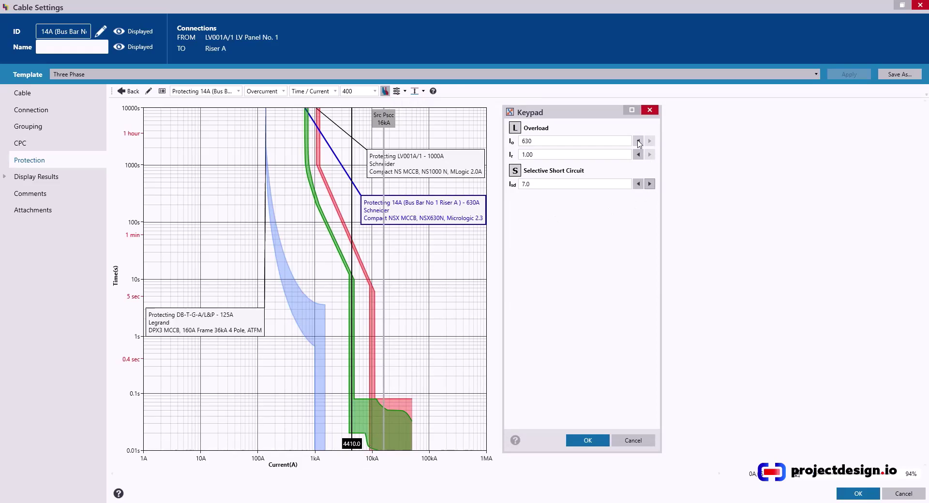
{"action": "left_click", "coordinate": [638, 141]}
{"action": "left_click", "coordinate": [638, 141]}
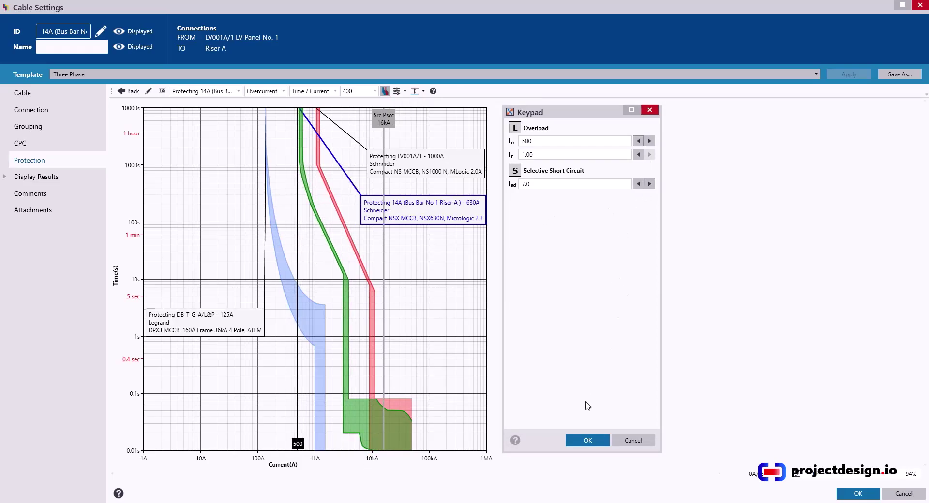
{"action": "left_click", "coordinate": [587, 440]}
{"action": "left_click", "coordinate": [857, 494]}
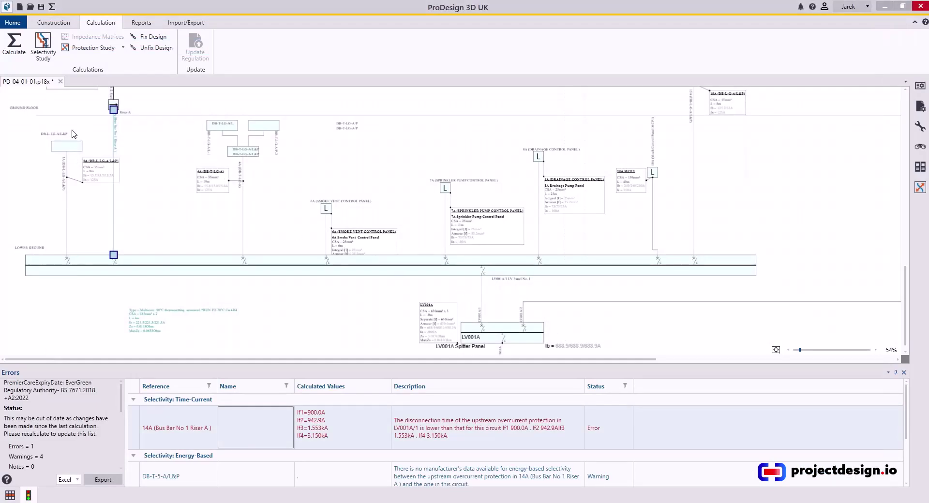
{"action": "left_click", "coordinate": [14, 42]}
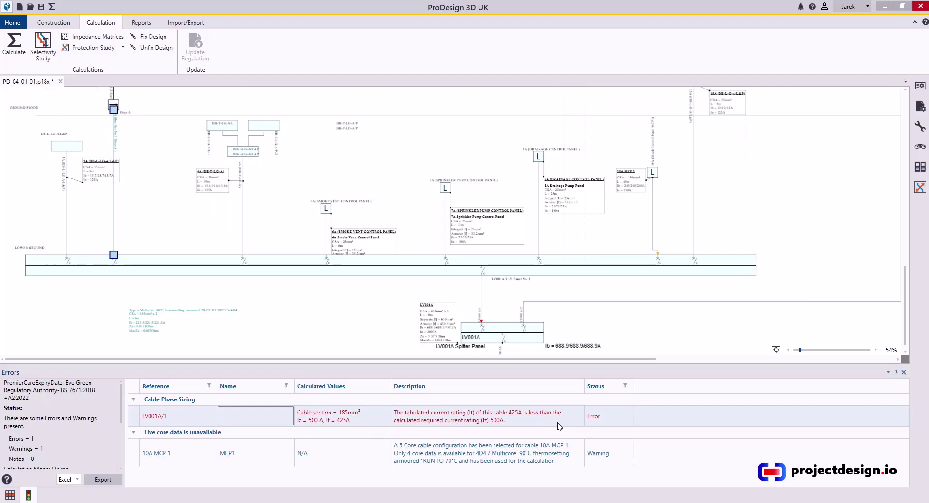
Lower the LV001A/1 device's overload current Ir to 0.80 on the 14A cable's time-current graph, with Isd kept at 10.0.
{"action": "double_click", "coordinate": [114, 216]}
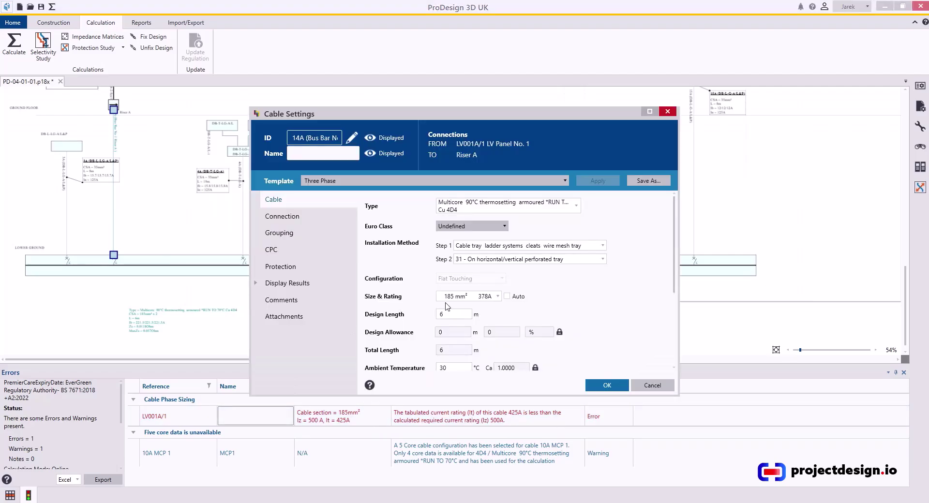
{"action": "left_click", "coordinate": [281, 266]}
{"action": "left_click", "coordinate": [639, 255]}
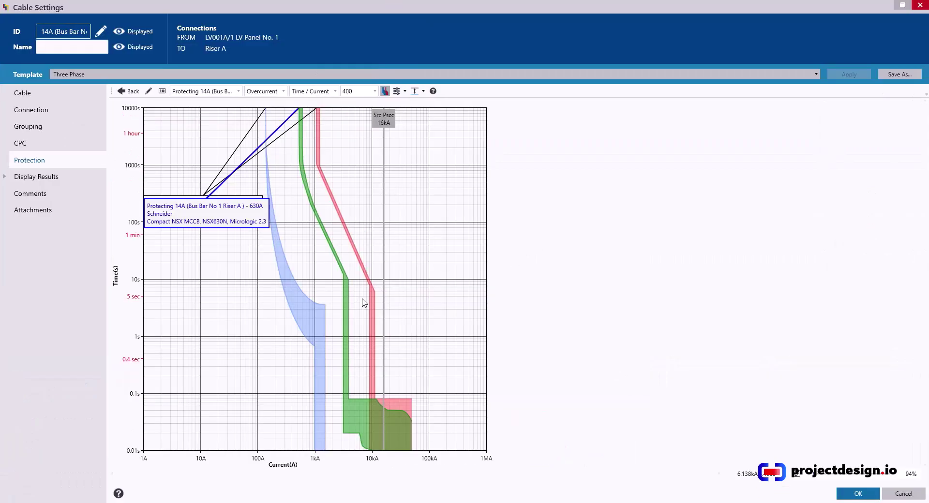
{"action": "double_click", "coordinate": [371, 300]}
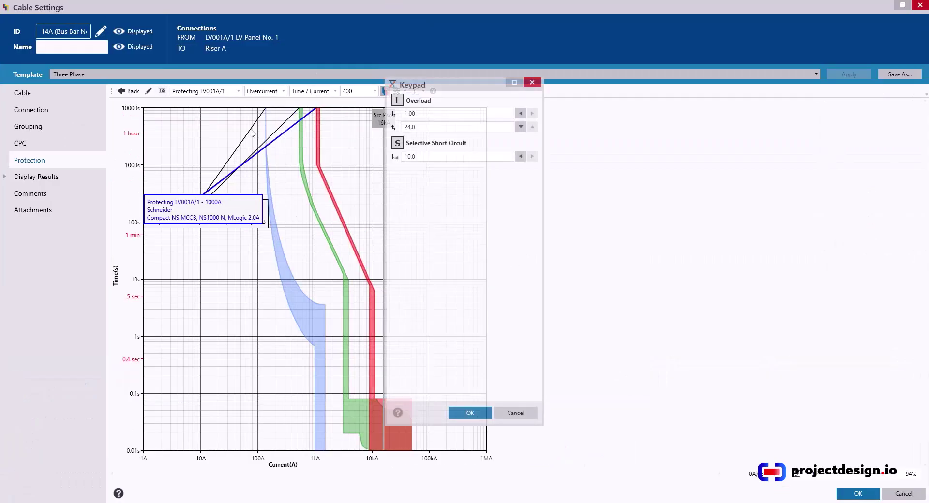
{"action": "left_click", "coordinate": [520, 156]}
{"action": "left_click", "coordinate": [520, 156]}
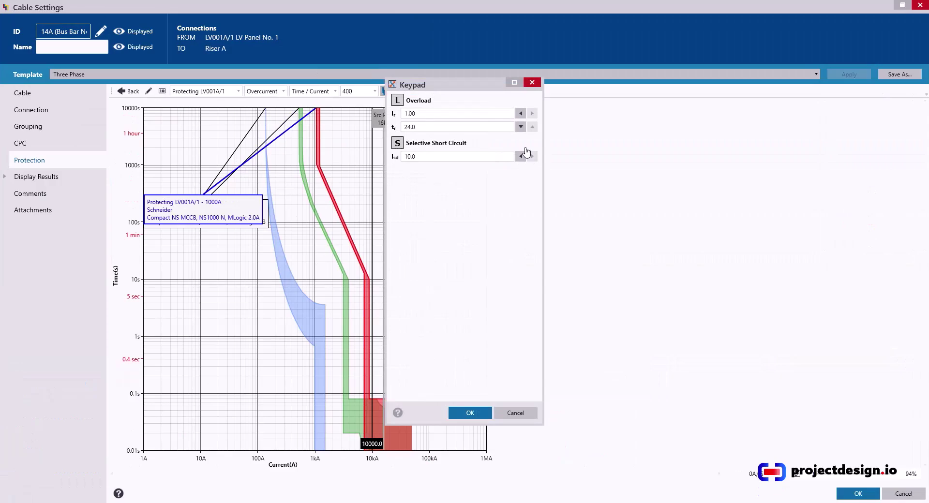
{"action": "left_click", "coordinate": [521, 114]}
{"action": "left_click", "coordinate": [521, 114]}
{"action": "left_click", "coordinate": [521, 114]}
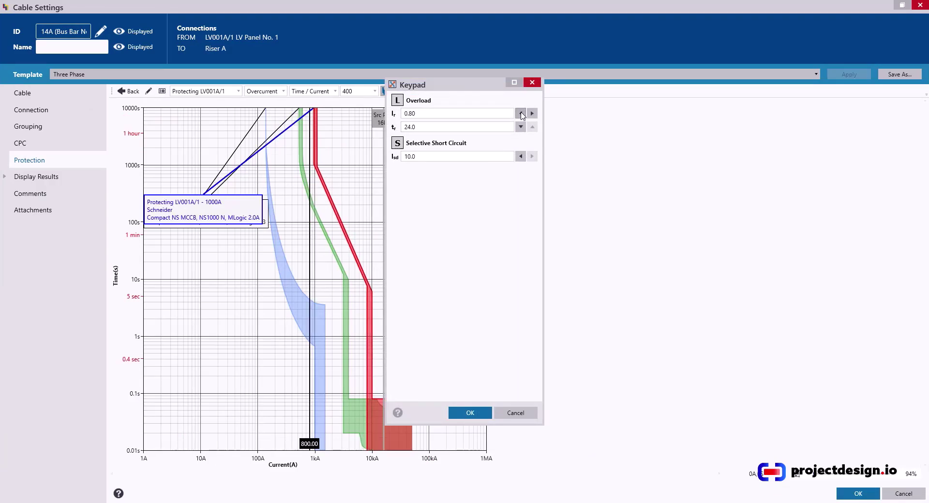
{"action": "left_click", "coordinate": [520, 113]}
{"action": "left_click", "coordinate": [472, 412]}
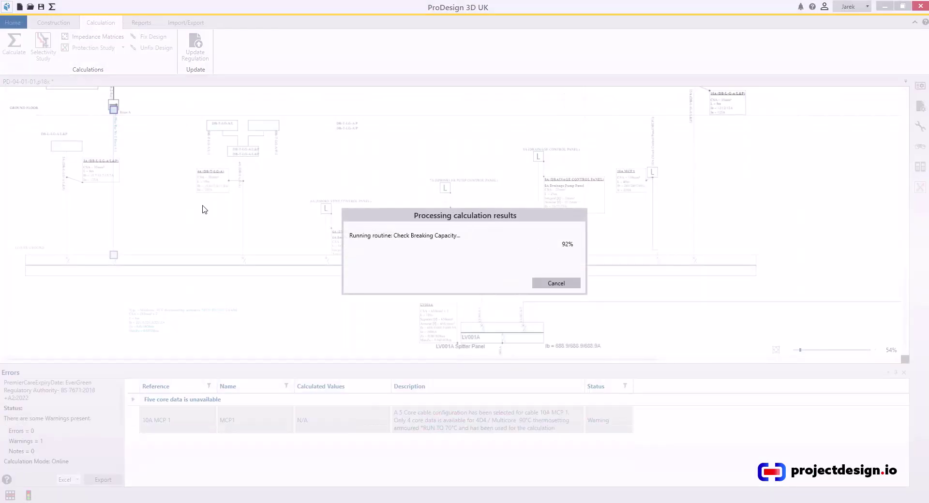
Run the selectivity study and locate the time-current error of LV001A/1 at the LV001A splitter panel on the schematic.
{"action": "left_click", "coordinate": [43, 42]}
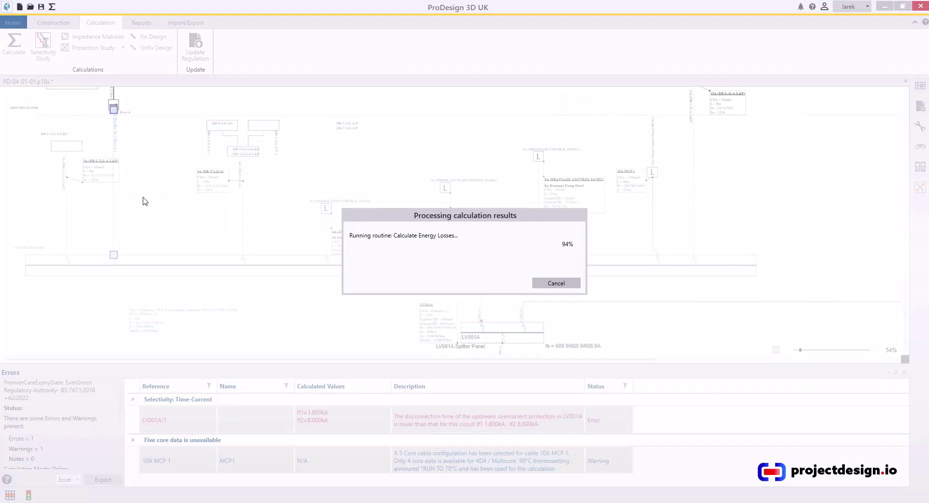
{"action": "left_click", "coordinate": [421, 426]}
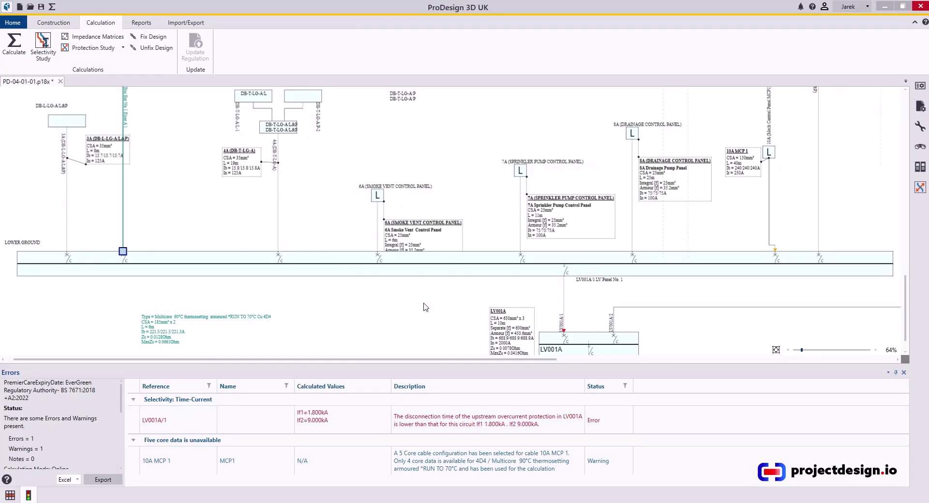
{"action": "left_click_drag", "start_coordinate": [504, 245], "coordinate": [505, 309]}
{"action": "left_click", "coordinate": [518, 297]}
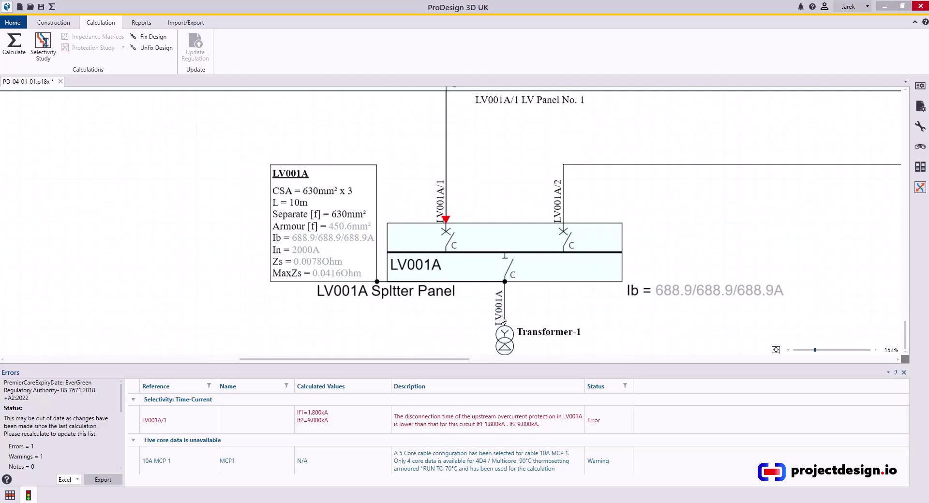
Review the circuits and their protective devices in the LV001A splitter panel's switchboard settings.
{"action": "left_click", "coordinate": [553, 280]}
{"action": "double_click", "coordinate": [552, 280]}
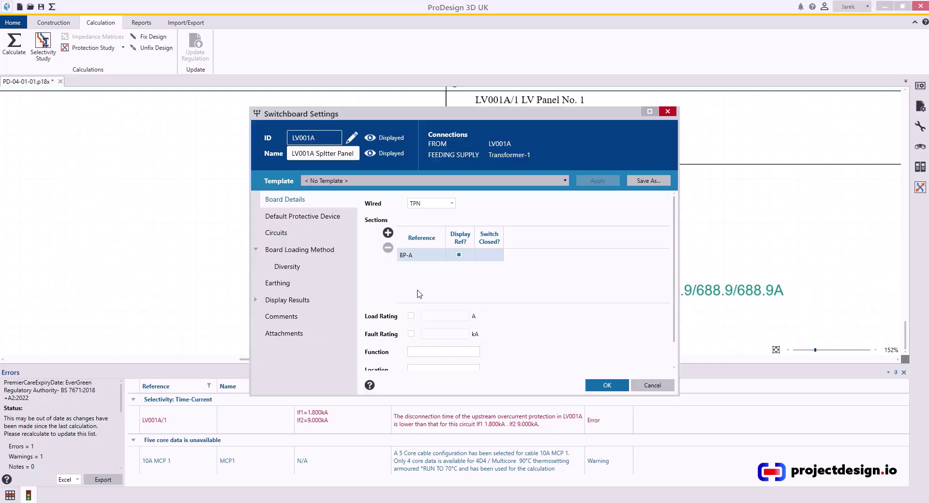
{"action": "left_click", "coordinate": [287, 266]}
{"action": "left_click", "coordinate": [276, 233]}
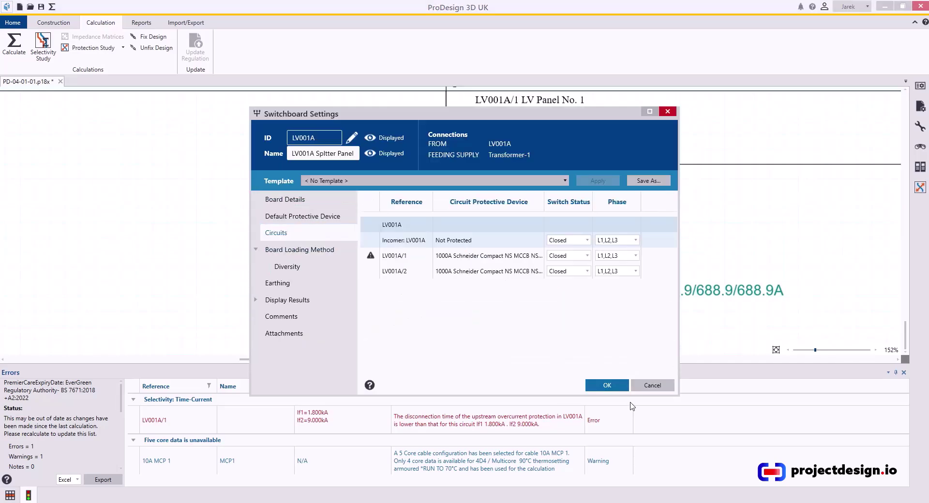
{"action": "left_click", "coordinate": [652, 385]}
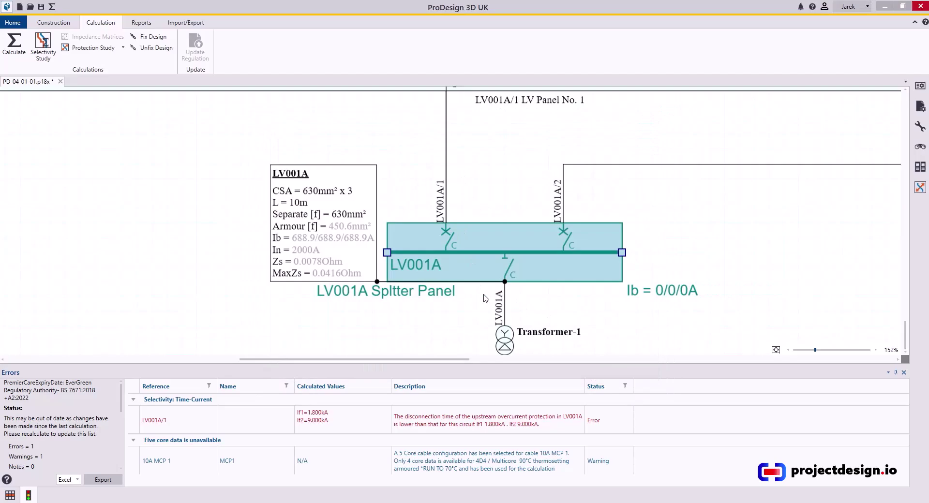
Show the LV001A/1 cable's time-current graph full size, move the LV001A/1 label clear of the curves and select the upstream LV001A curve.
{"action": "left_click", "coordinate": [506, 309]}
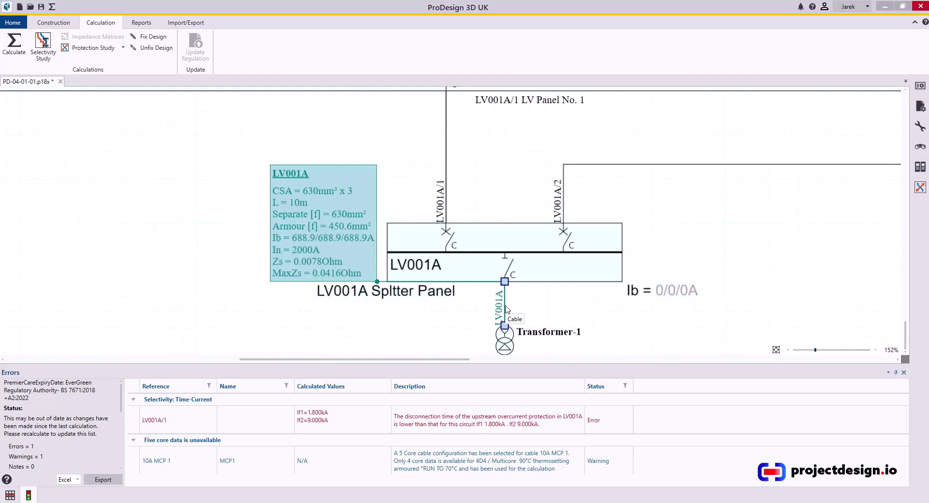
{"action": "left_click", "coordinate": [446, 153]}
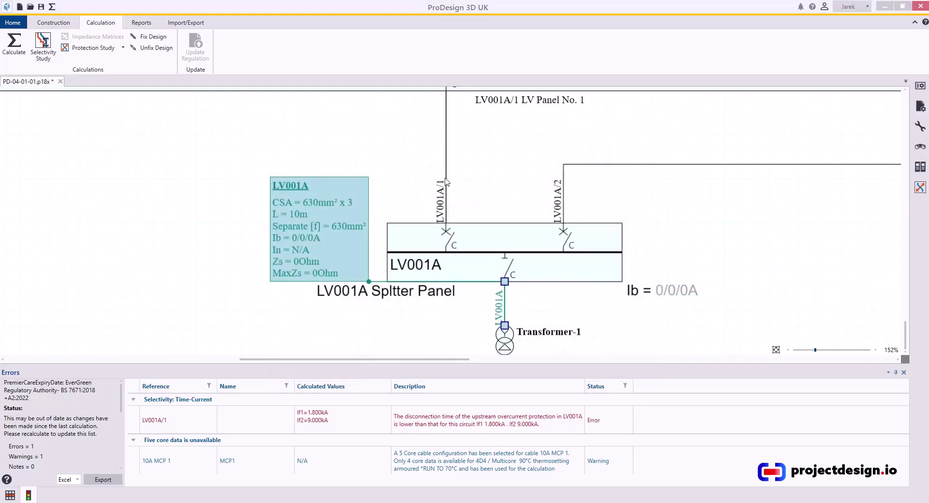
{"action": "double_click", "coordinate": [446, 153]}
{"action": "left_click", "coordinate": [281, 267]}
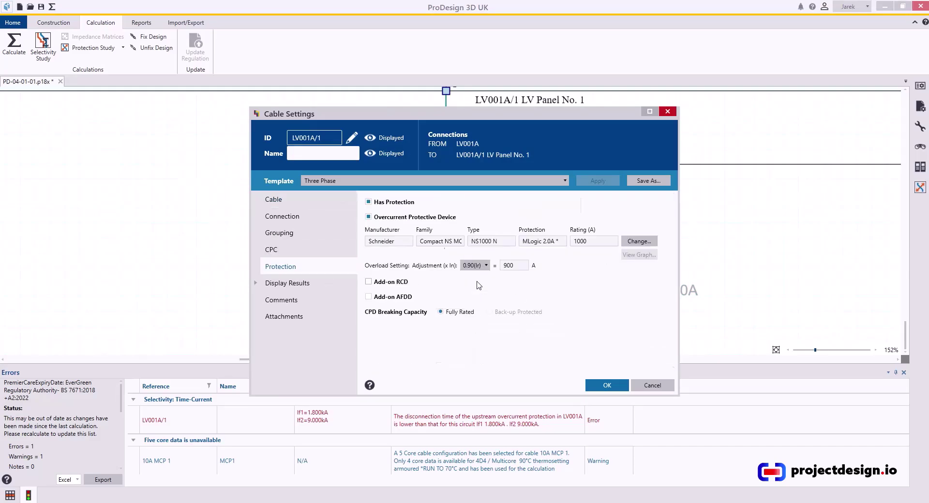
{"action": "left_click", "coordinate": [638, 254]}
{"action": "left_click", "coordinate": [650, 112]}
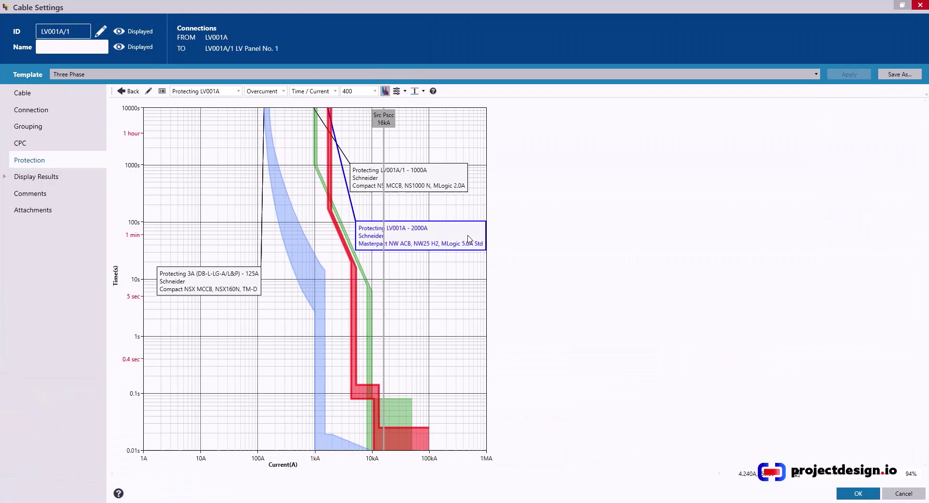
{"action": "left_click", "coordinate": [244, 210]}
{"action": "left_click", "coordinate": [378, 184]}
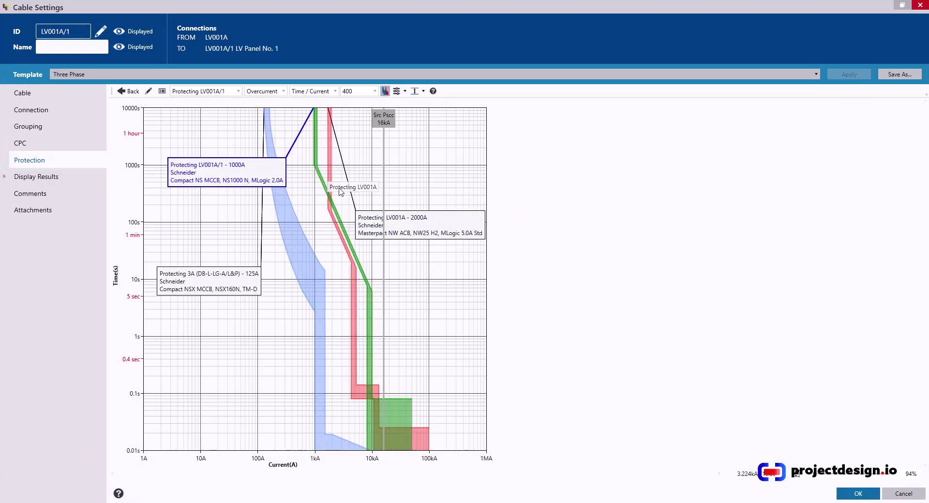
{"action": "left_click", "coordinate": [356, 387]}
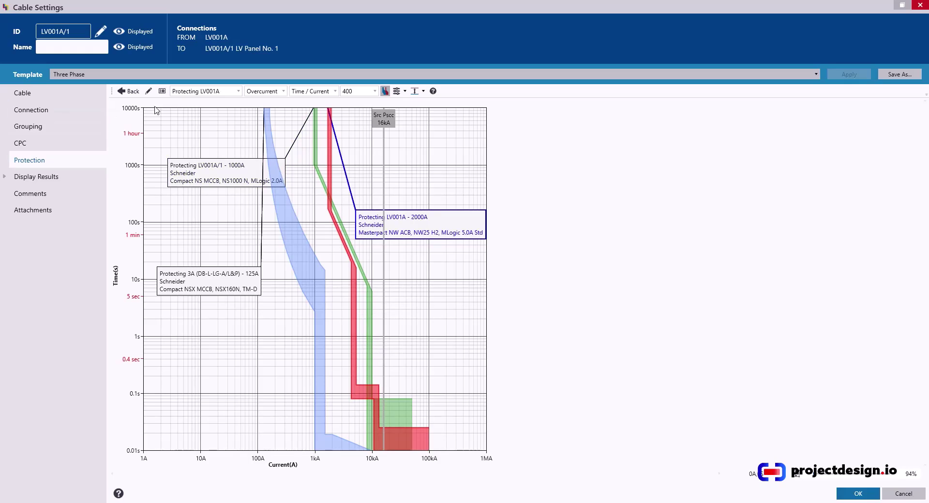
Raise the upstream LV001A device's selective short-circuit setting Isd to 10.00.
{"action": "left_click", "coordinate": [162, 91]}
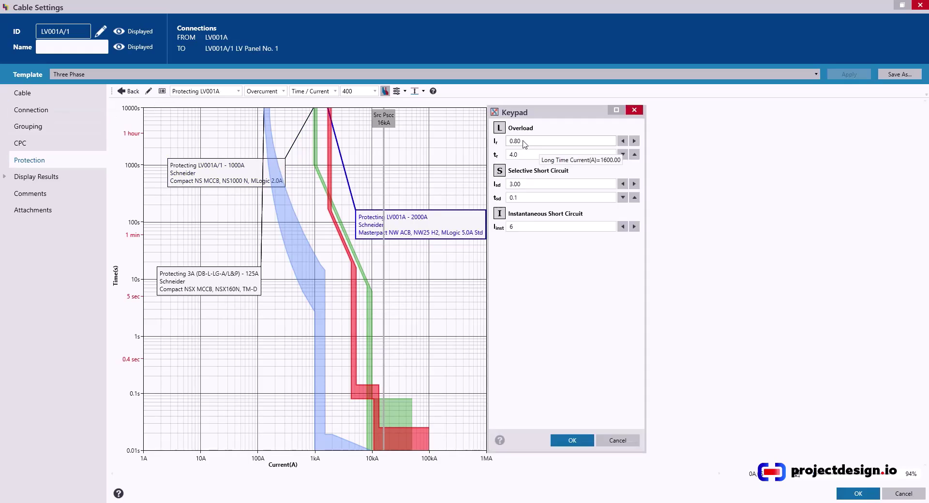
{"action": "left_click", "coordinate": [633, 183]}
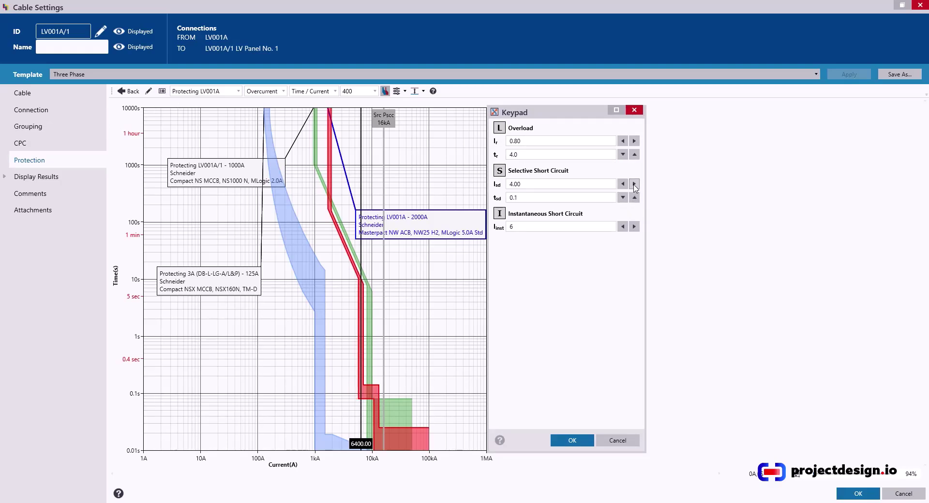
{"action": "left_click", "coordinate": [634, 184]}
{"action": "left_click", "coordinate": [633, 184]}
{"action": "left_click", "coordinate": [634, 184]}
{"action": "left_click", "coordinate": [634, 184]}
Set the LV001A device's overload time delay tr to 12.0, accept the cable settings and recalculate the network.
{"action": "left_click", "coordinate": [633, 154]}
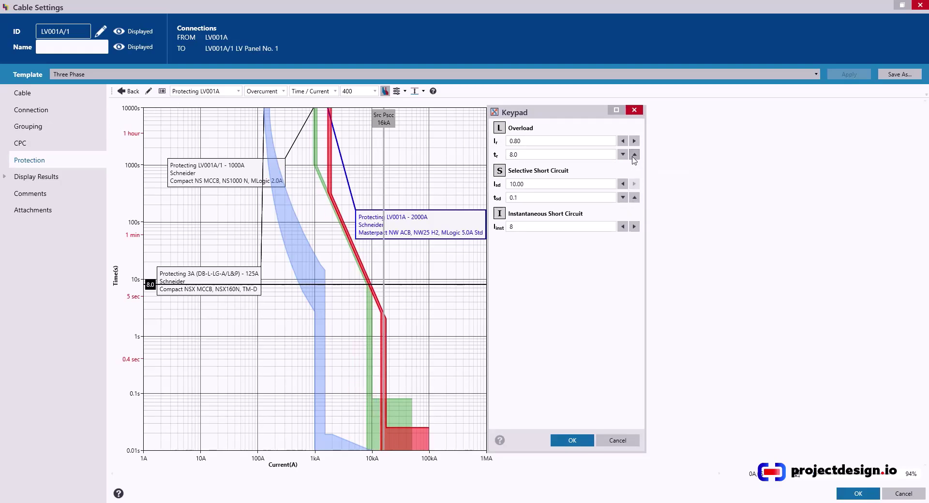
{"action": "left_click", "coordinate": [634, 155]}
{"action": "left_click", "coordinate": [568, 442]}
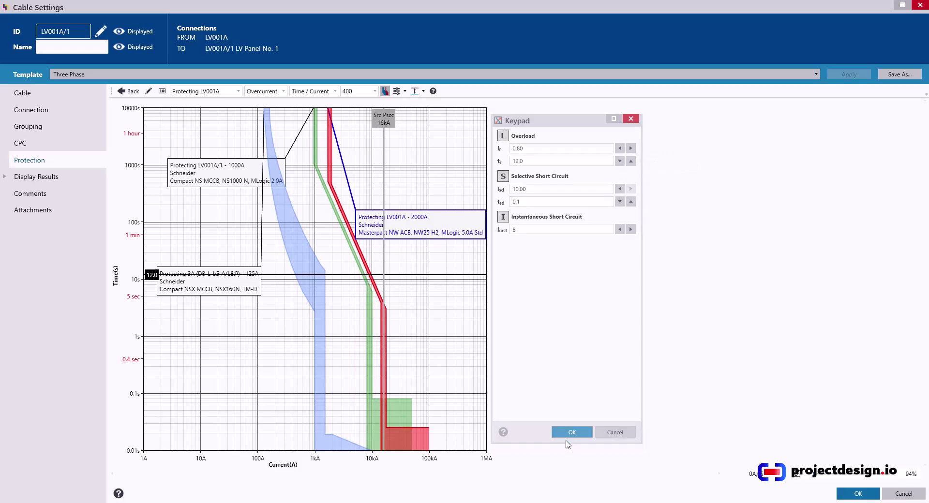
{"action": "left_click", "coordinate": [858, 494]}
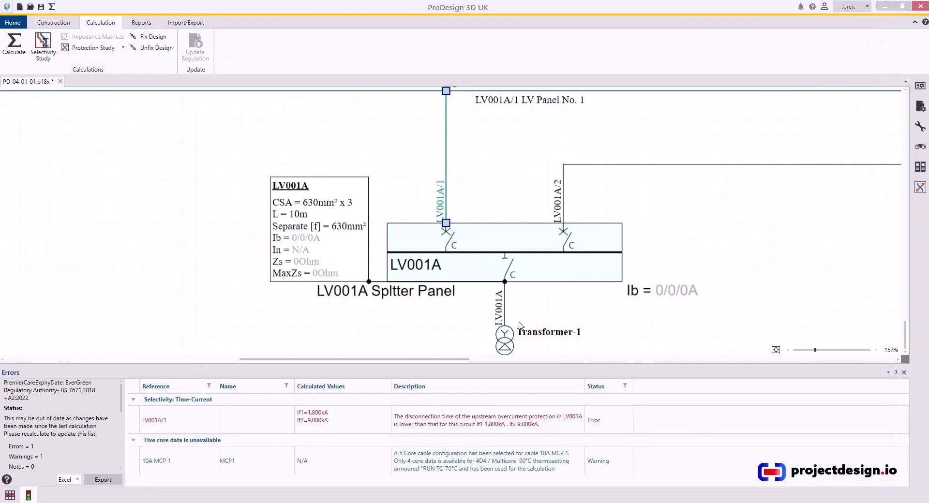
{"action": "left_click", "coordinate": [23, 56]}
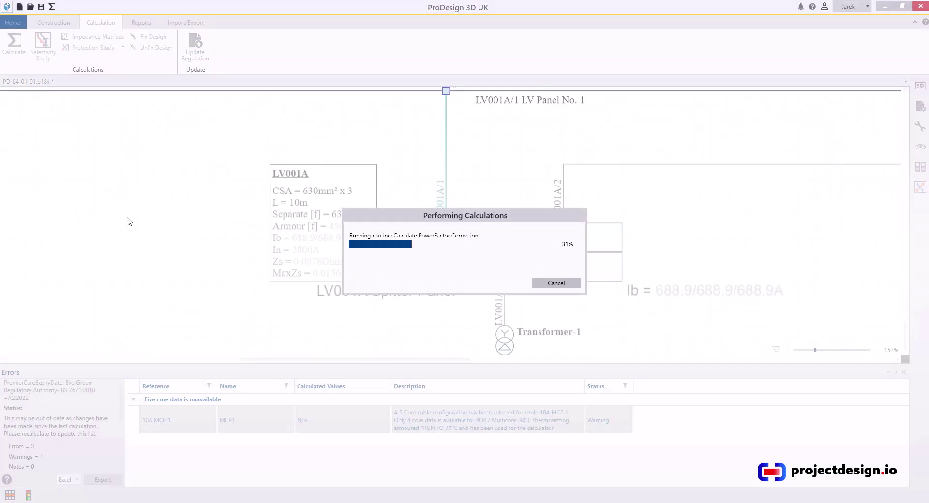
Look over the recalculated schematic from the LV001A splitter panel and LV Panel No. 1 up to the riser's distribution boards.
{"action": "scroll", "coordinate": [183, 222], "scroll_direction": "down", "scroll_amount": 3}
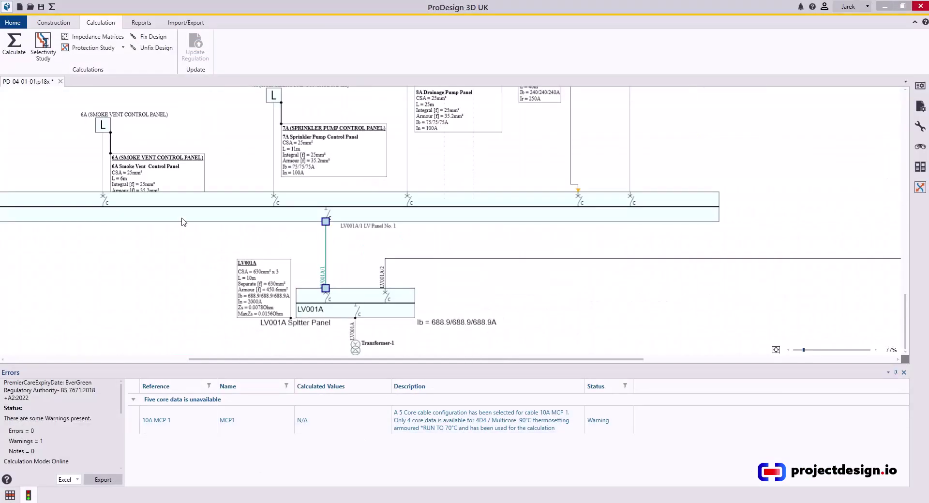
{"action": "scroll", "coordinate": [409, 266], "scroll_direction": "down", "scroll_amount": 3}
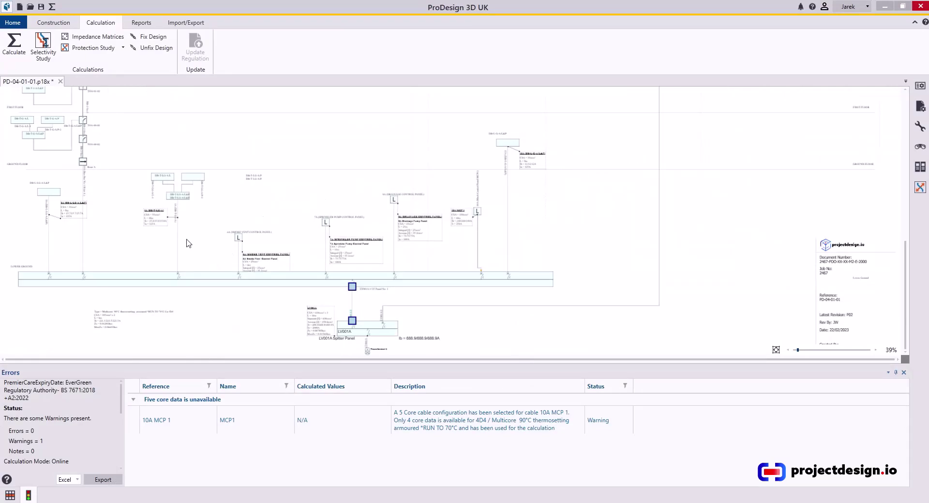
{"action": "scroll", "coordinate": [195, 279], "scroll_direction": "up", "scroll_amount": 1}
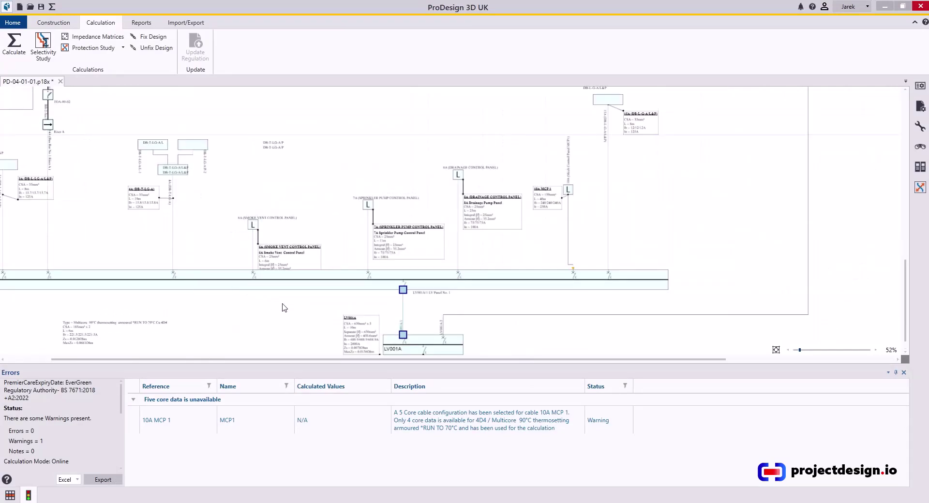
{"action": "left_click", "coordinate": [342, 340]}
{"action": "scroll", "coordinate": [255, 294], "scroll_direction": "down", "scroll_amount": 1}
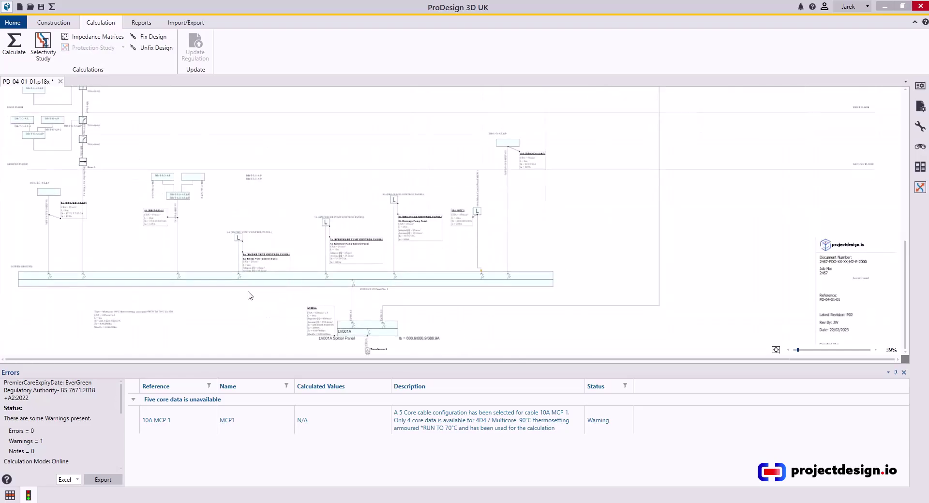
{"action": "middle_click_drag", "start_coordinate": [155, 148], "coordinate": [210, 259]}
{"action": "middle_click_drag", "start_coordinate": [159, 187], "coordinate": [184, 264]}
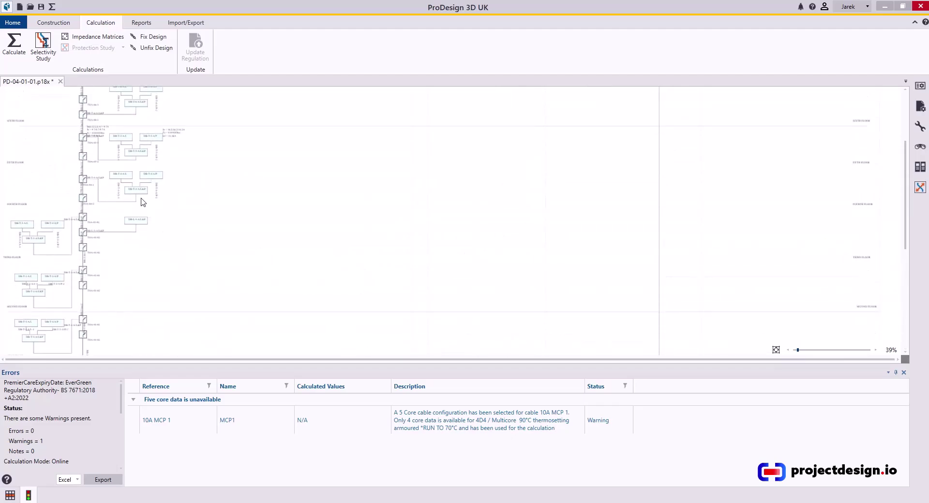
{"action": "scroll", "coordinate": [182, 178], "scroll_direction": "up", "scroll_amount": 2}
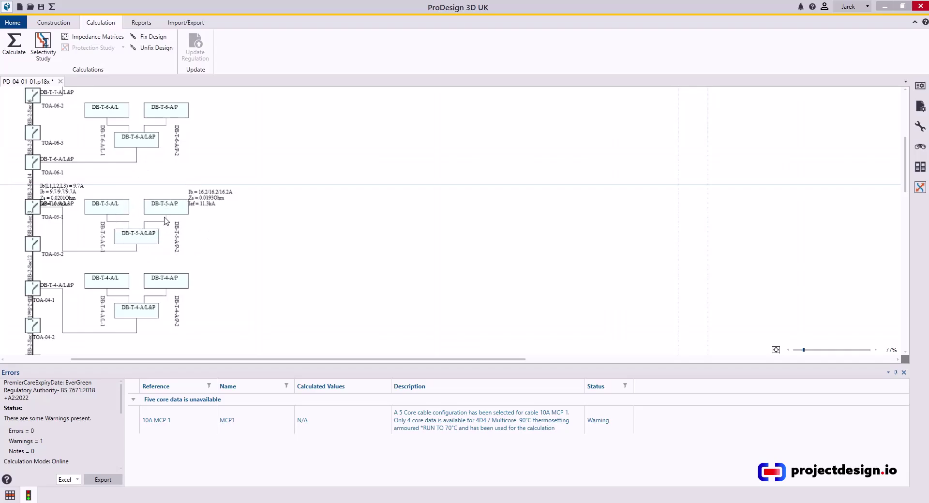
{"action": "scroll", "coordinate": [166, 221], "scroll_direction": "down", "scroll_amount": 3}
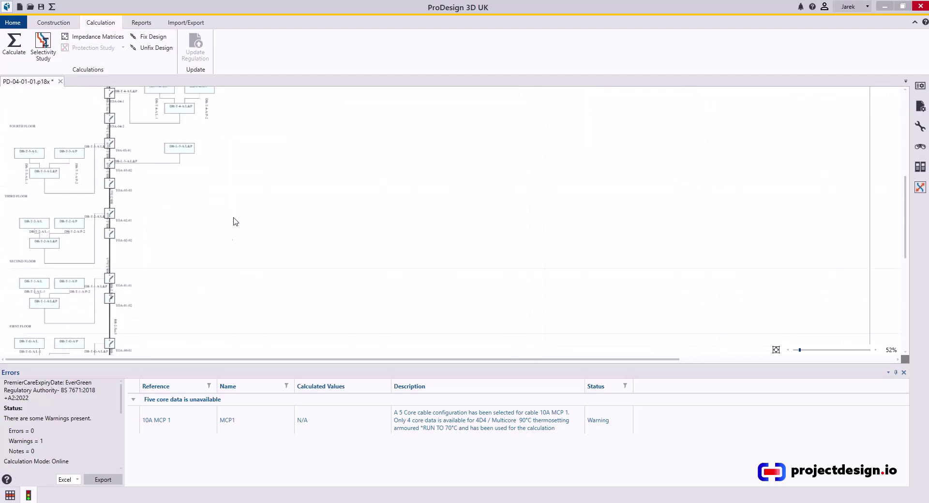
{"action": "scroll", "coordinate": [234, 222], "scroll_direction": "down", "scroll_amount": 5}
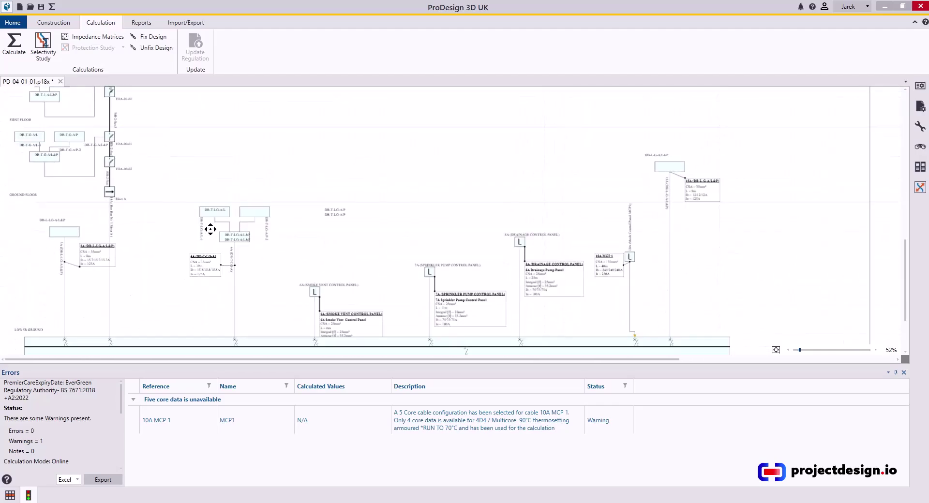
{"action": "scroll", "coordinate": [210, 229], "scroll_direction": "down", "scroll_amount": 2}
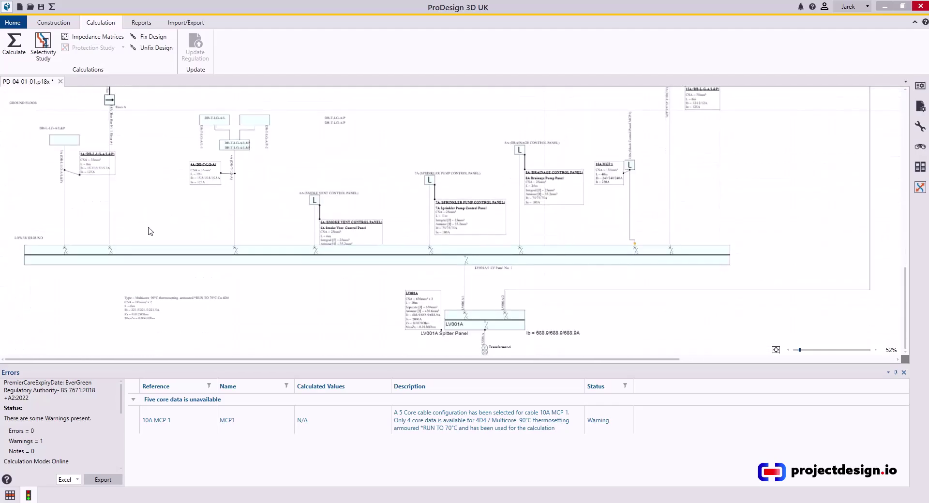
Trace the supply path from the riser cable through the LV001A/1 cable to the LV001A cable at Transformer-1.
{"action": "left_click", "coordinate": [110, 207]}
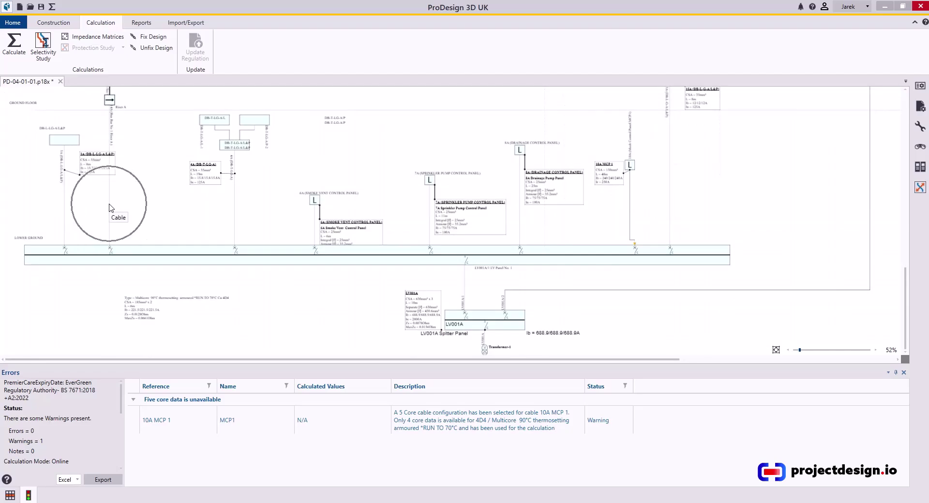
{"action": "left_click", "coordinate": [465, 285]}
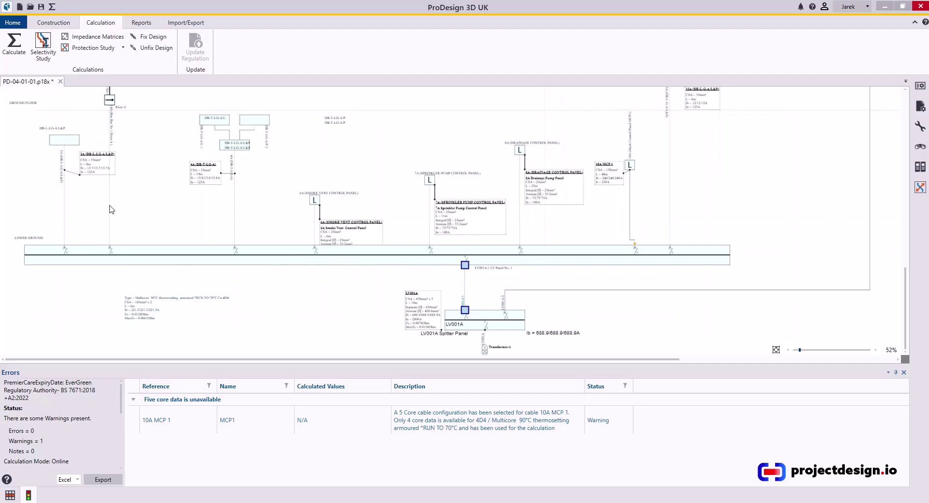
{"action": "left_click", "coordinate": [464, 292]}
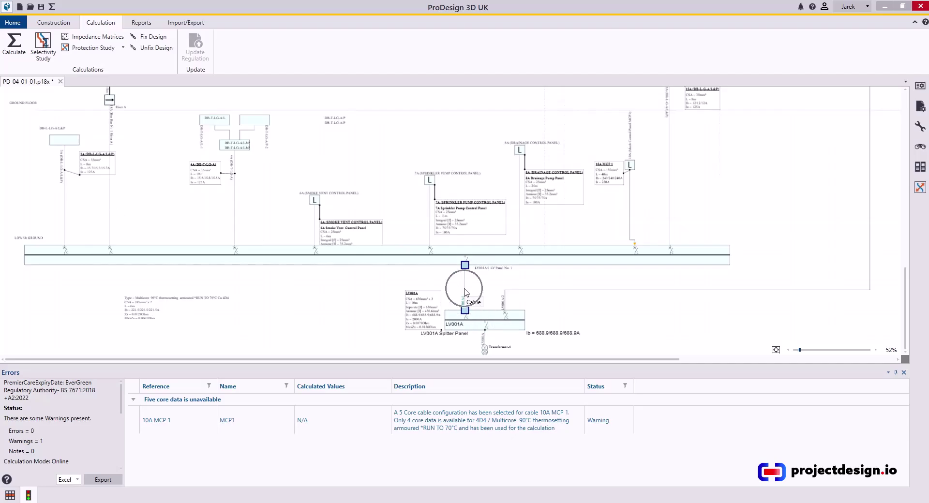
{"action": "left_click", "coordinate": [485, 339]}
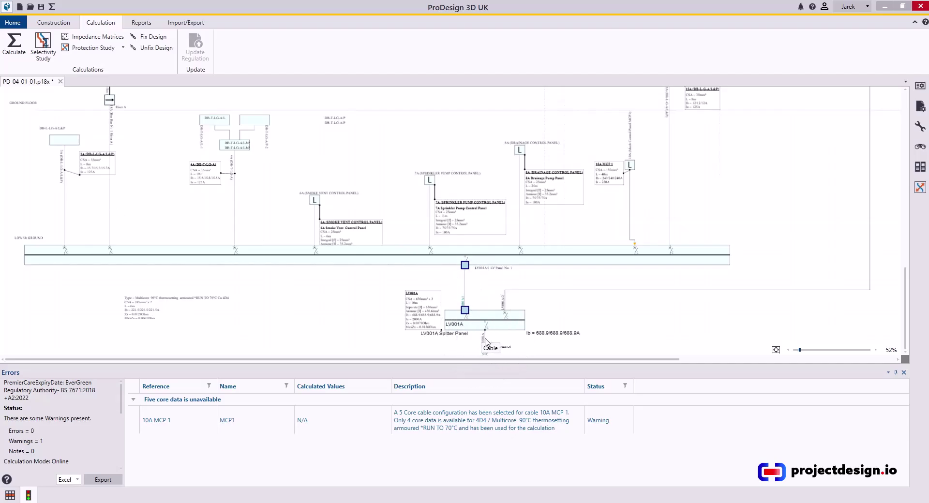